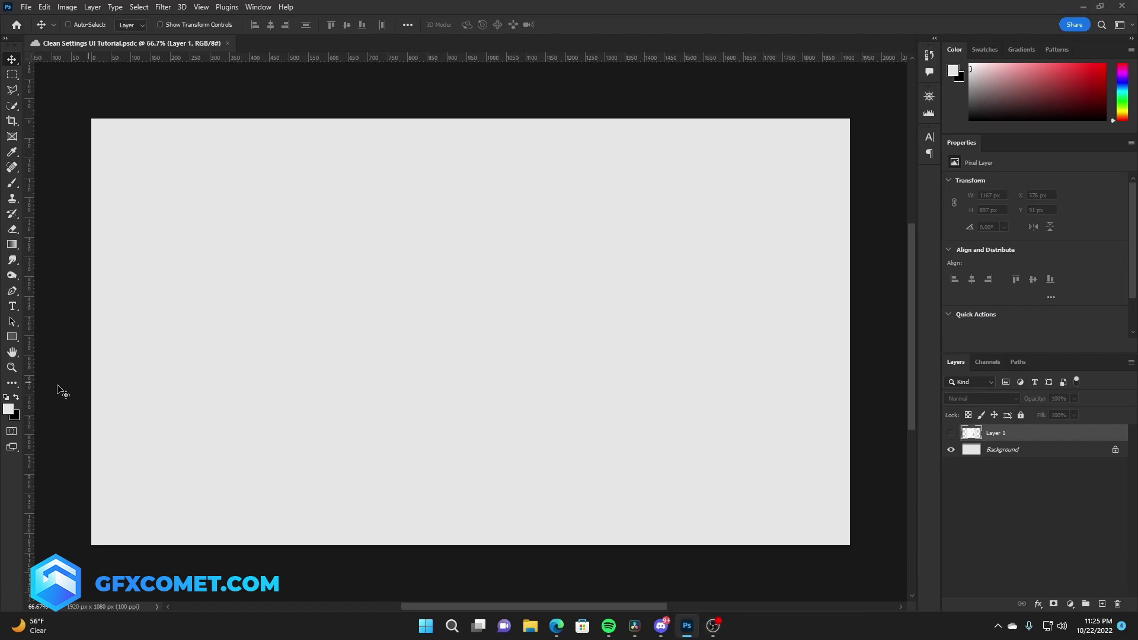
Draw a white rounded-rectangle card with a 25 px corner radius
{"action": "left_click", "coordinate": [12, 336]}
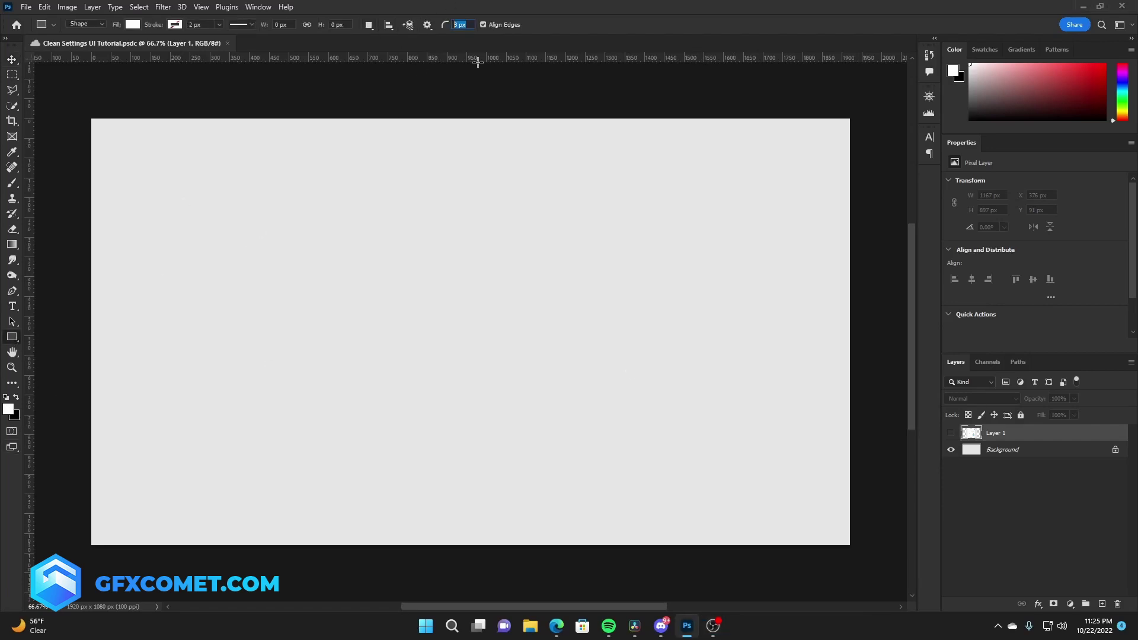
{"action": "left_click_drag", "start_coordinate": [320, 199], "coordinate": [454, 295]}
{"action": "key", "text": "ctrl+z"}
{"action": "left_click", "coordinate": [461, 24]}
{"action": "type", "text": "25"}
{"action": "mouse_move", "coordinate": [340, 201]}
{"action": "left_mouse_down"}
{"action": "mouse_move", "coordinate": [555, 463]}
{"action": "mouse_move", "coordinate": [542, 376]}
{"action": "left_mouse_up"}
Centre the card on the canvas using a Select All alignment reference, then deselect
{"action": "key", "text": "v"}
{"action": "left_click", "coordinate": [347, 25]}
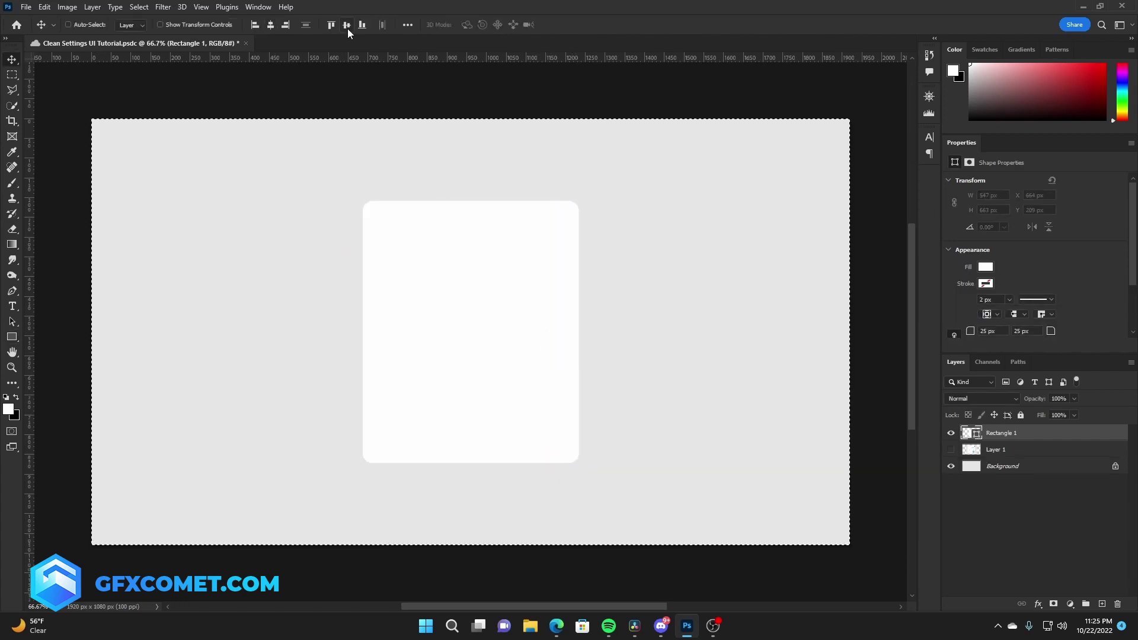
{"action": "key", "text": "ctrl+a"}
{"action": "key", "text": "ctrl+d"}
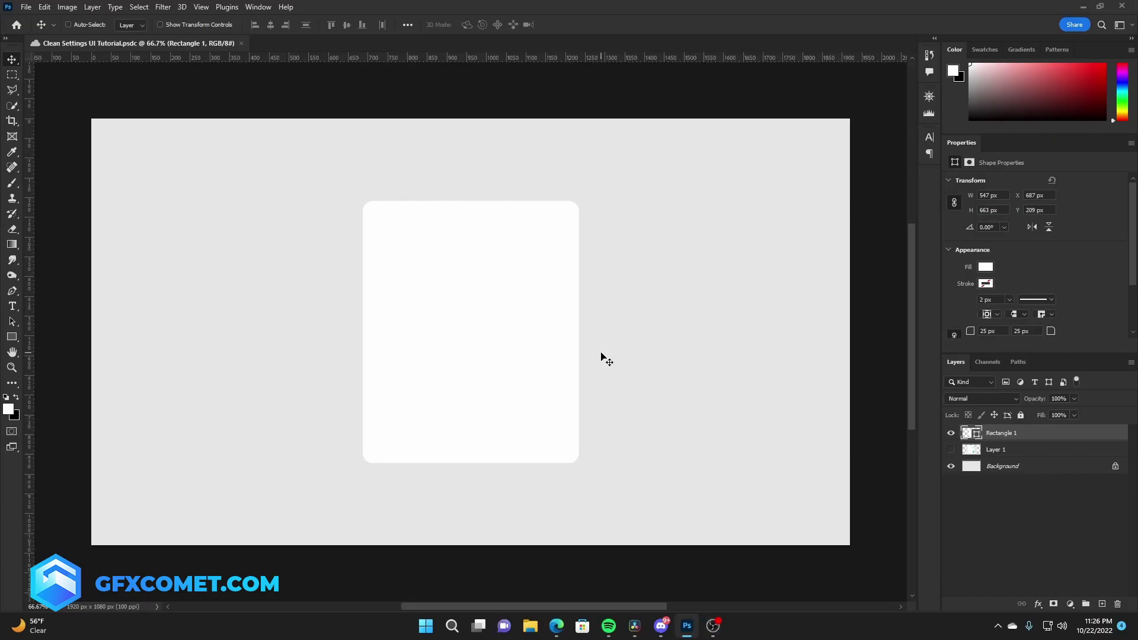
Add a SETTINGS title on the card and scale it larger, moving it up
{"action": "key", "text": "t"}
{"action": "left_click", "coordinate": [422, 248]}
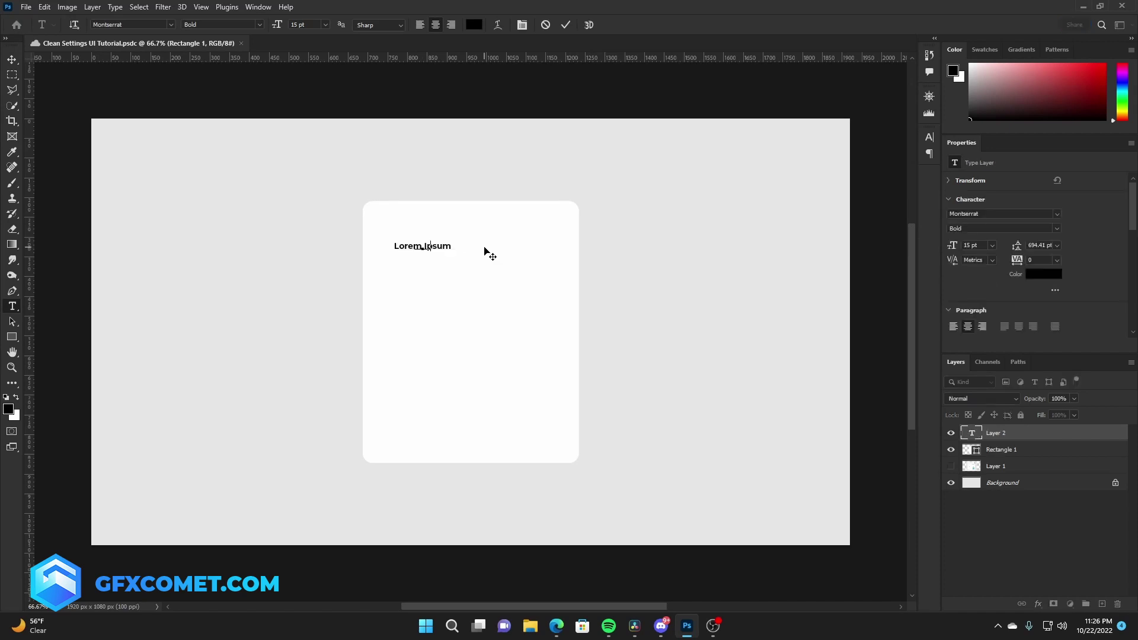
{"action": "type", "text": "SETTINGS"}
{"action": "key", "text": "ctrl+t"}
{"action": "mouse_move", "coordinate": [445, 251]}
{"action": "left_mouse_down"}
{"action": "mouse_move", "coordinate": [460, 256]}
{"action": "mouse_move", "coordinate": [464, 229]}
{"action": "left_mouse_up"}
{"action": "key", "text": "Return"}
Colour the SETTINGS title dark grey #474747
{"action": "left_click", "coordinate": [474, 24]}
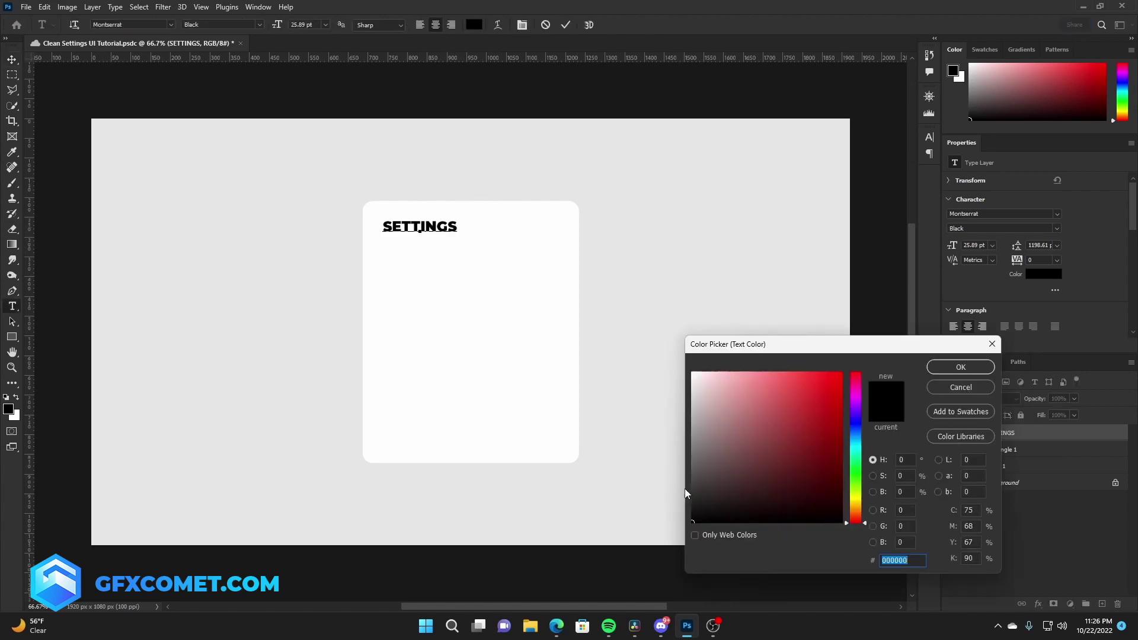
{"action": "left_click_drag", "start_coordinate": [702, 509], "coordinate": [683, 477]}
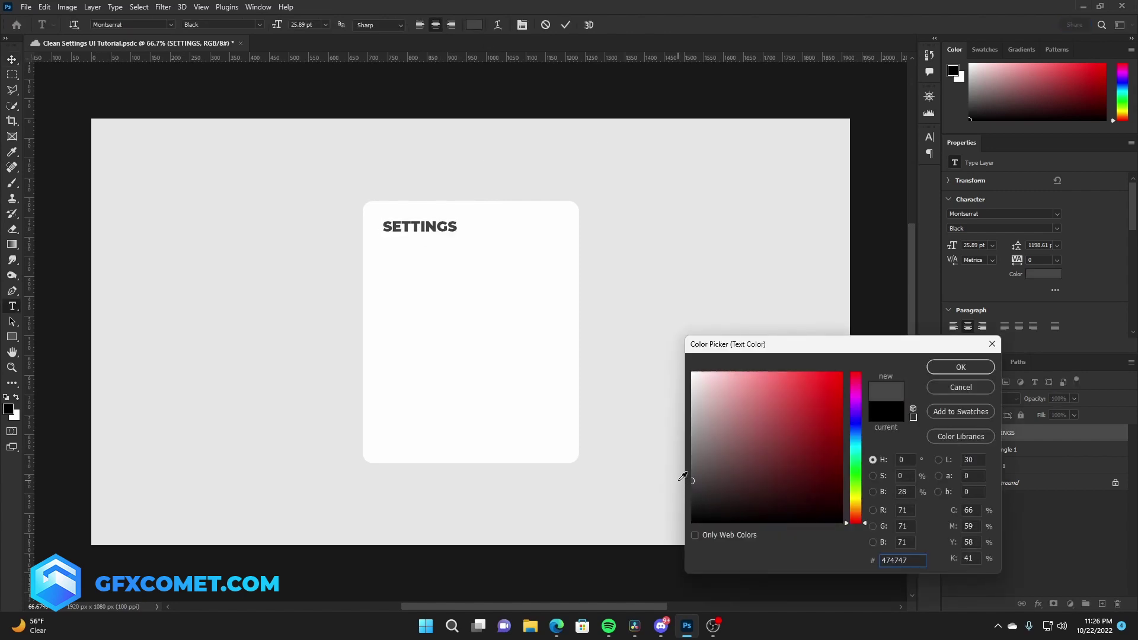
{"action": "left_click", "coordinate": [960, 367]}
{"action": "key", "text": "ctrl+Return"}
Duplicate the title to the right and turn it into a bold X close label
{"action": "key", "text": "v"}
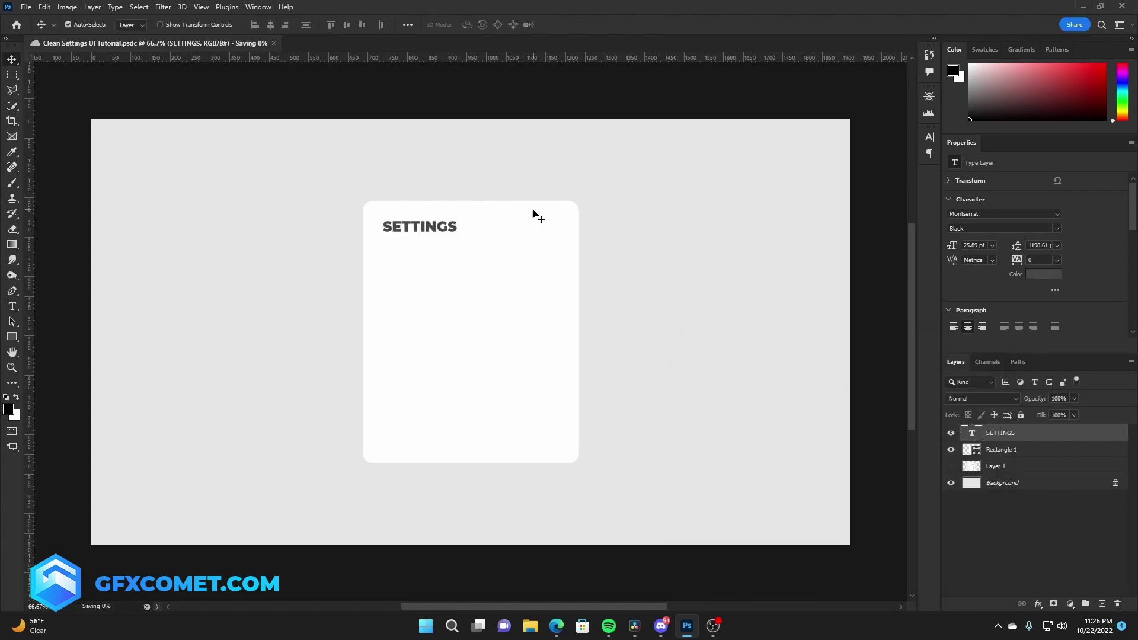
{"action": "mouse_move", "coordinate": [533, 215]}
{"action": "left_mouse_down"}
{"action": "mouse_move", "coordinate": [554, 237]}
{"action": "mouse_move", "coordinate": [611, 221]}
{"action": "mouse_move", "coordinate": [569, 209]}
{"action": "left_mouse_up"}
{"action": "double_click", "coordinate": [529, 226]}
{"action": "type", "text": "X"}
{"action": "left_click", "coordinate": [202, 24]}
{"action": "left_click", "coordinate": [225, 58]}
{"action": "key", "text": "ctrl+Return"}
Scale the X down and save the document
{"action": "key", "text": "ctrl+t"}
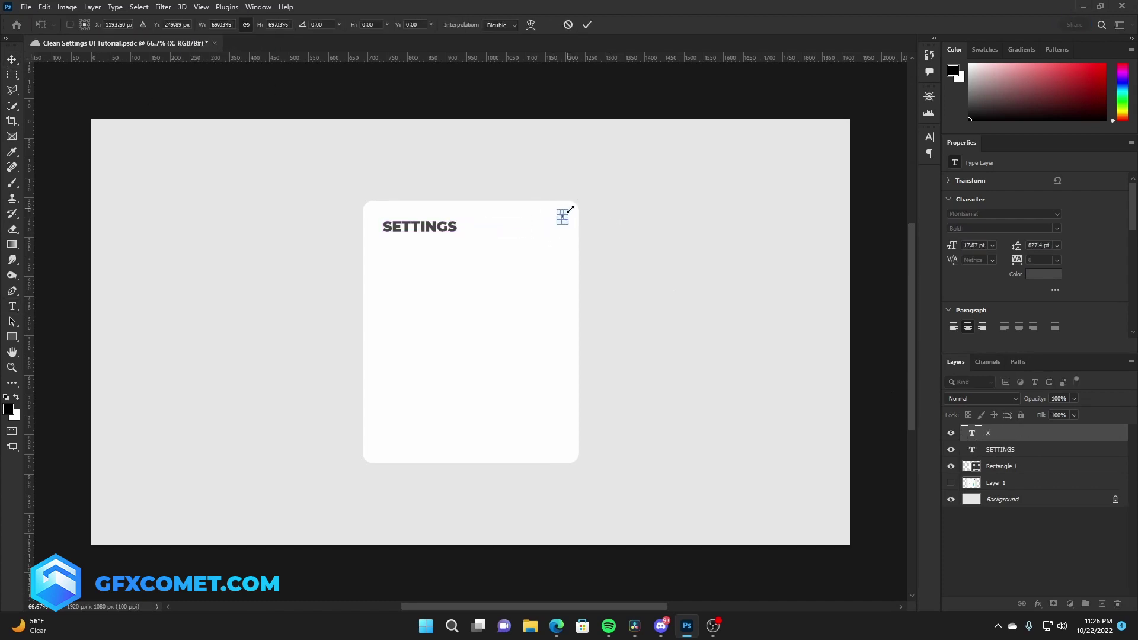
{"action": "key", "text": "Return"}
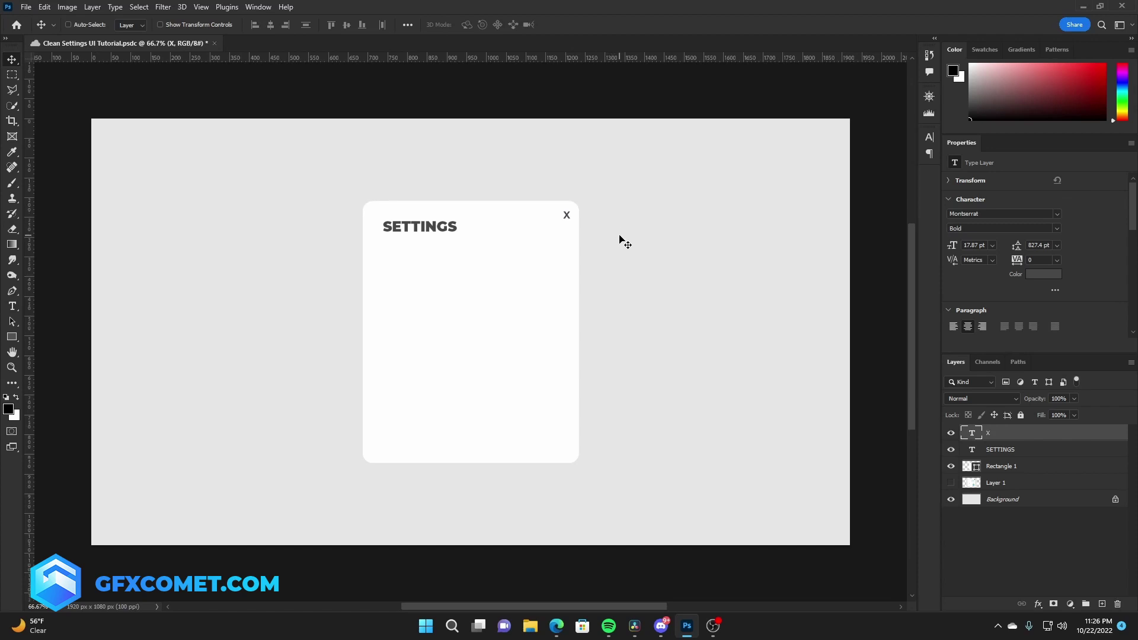
{"action": "key", "text": "ctrl+s"}
Duplicate the SETTINGS title below itself and change it to a bold SFX label
{"action": "left_click", "coordinate": [1002, 449]}
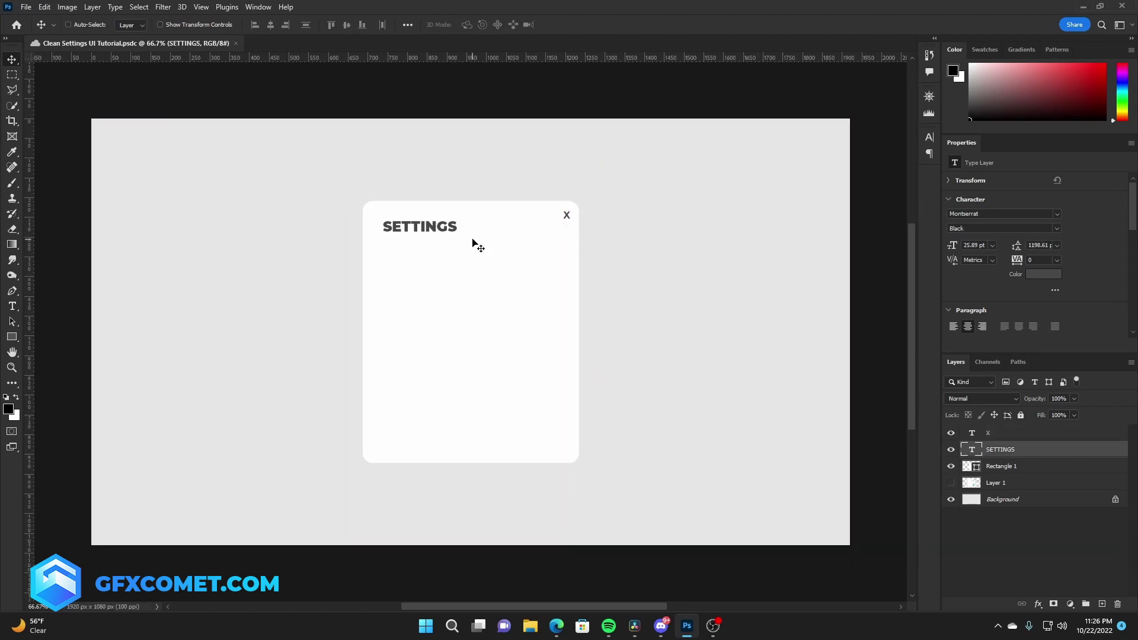
{"action": "left_click_drag", "start_coordinate": [458, 230], "coordinate": [457, 255]}
{"action": "double_click", "coordinate": [425, 251]}
{"action": "key", "text": "ctrl+a"}
{"action": "type", "text": "SFX"}
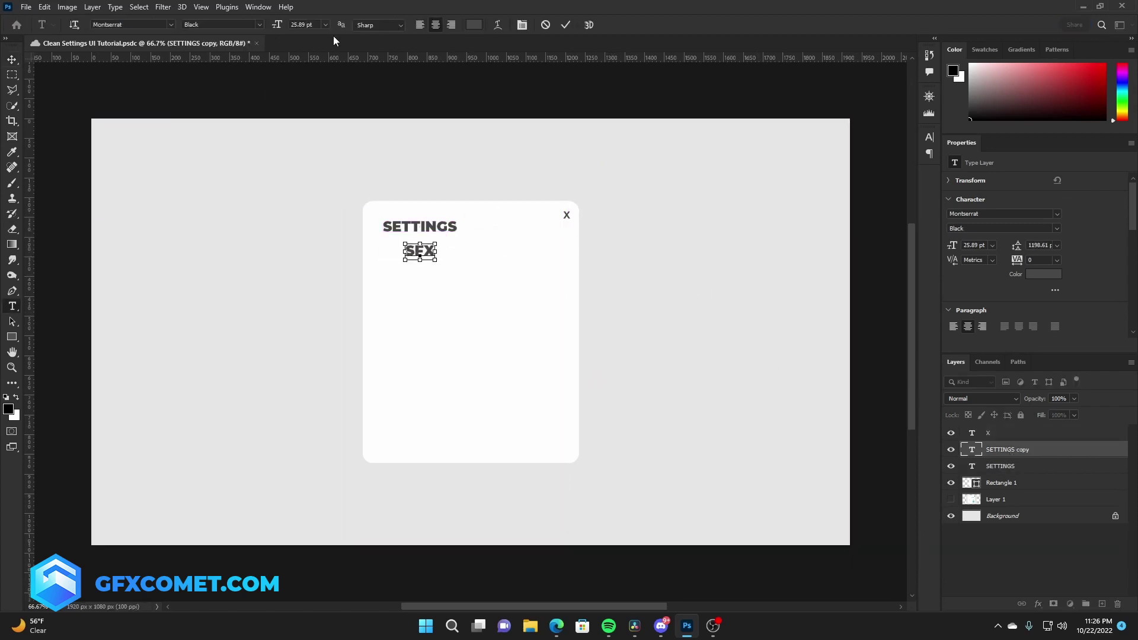
{"action": "key", "text": "ctrl+a"}
{"action": "left_click", "coordinate": [231, 24]}
{"action": "left_click", "coordinate": [237, 46]}
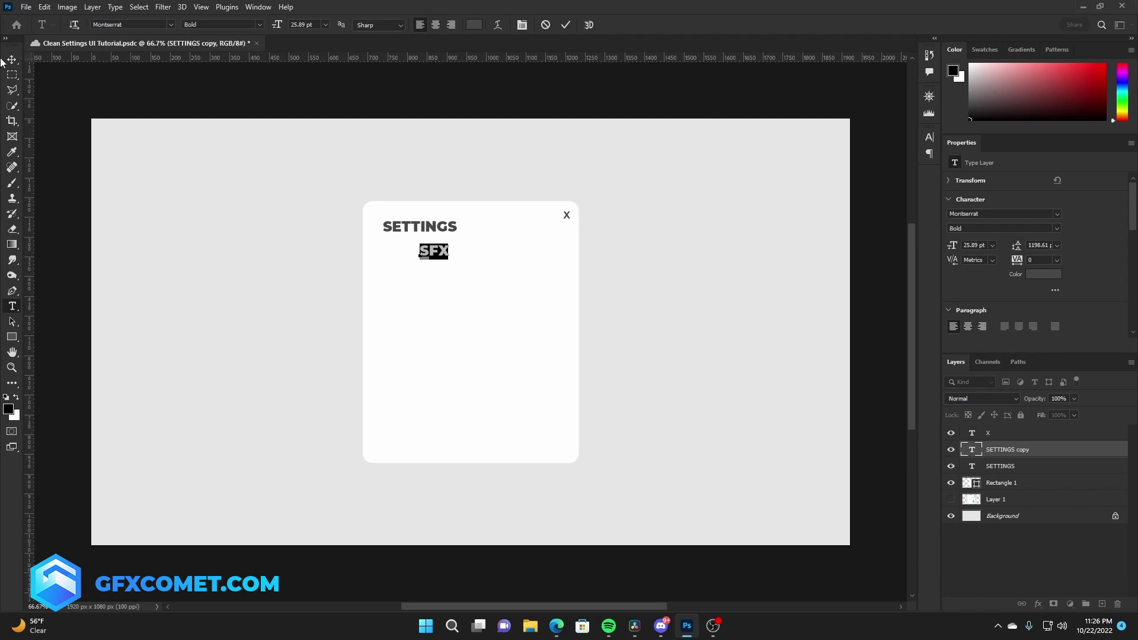
Shift the SFX label left and resize it beneath the title
{"action": "mouse_move", "coordinate": [450, 261]}
{"action": "left_mouse_down"}
{"action": "mouse_move", "coordinate": [413, 252]}
{"action": "mouse_move", "coordinate": [413, 238]}
{"action": "mouse_move", "coordinate": [413, 253]}
{"action": "left_mouse_up"}
{"action": "key", "text": "ctrl+Return"}
{"action": "key", "text": "ctrl+t"}
{"action": "key", "text": "Return"}
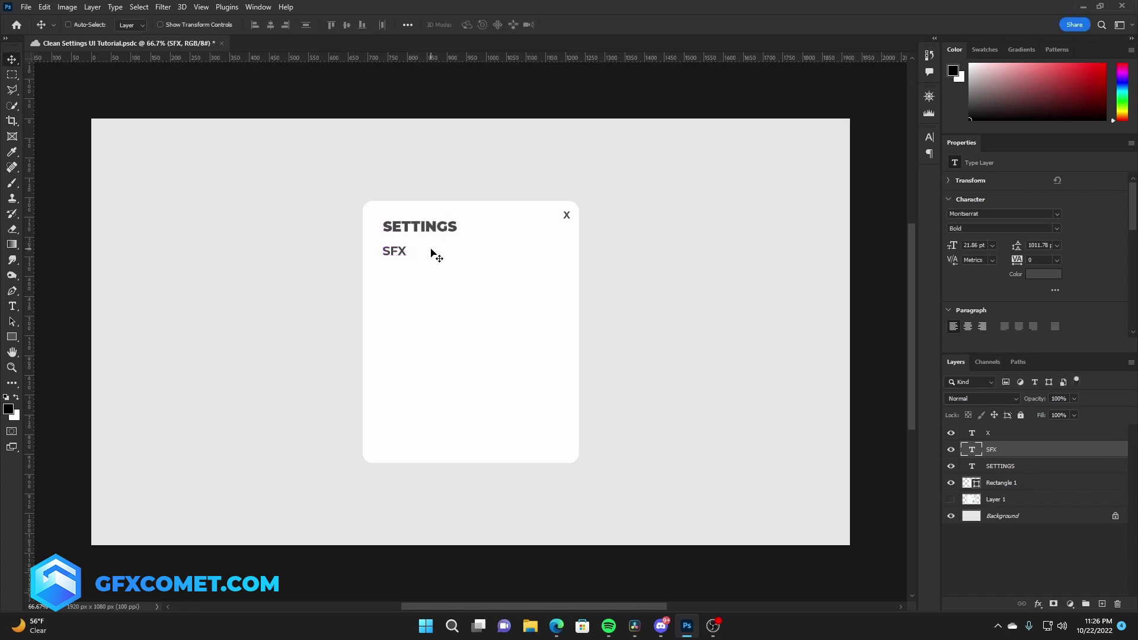
{"action": "left_click", "coordinate": [12, 337]}
{"action": "left_click", "coordinate": [1101, 604]}
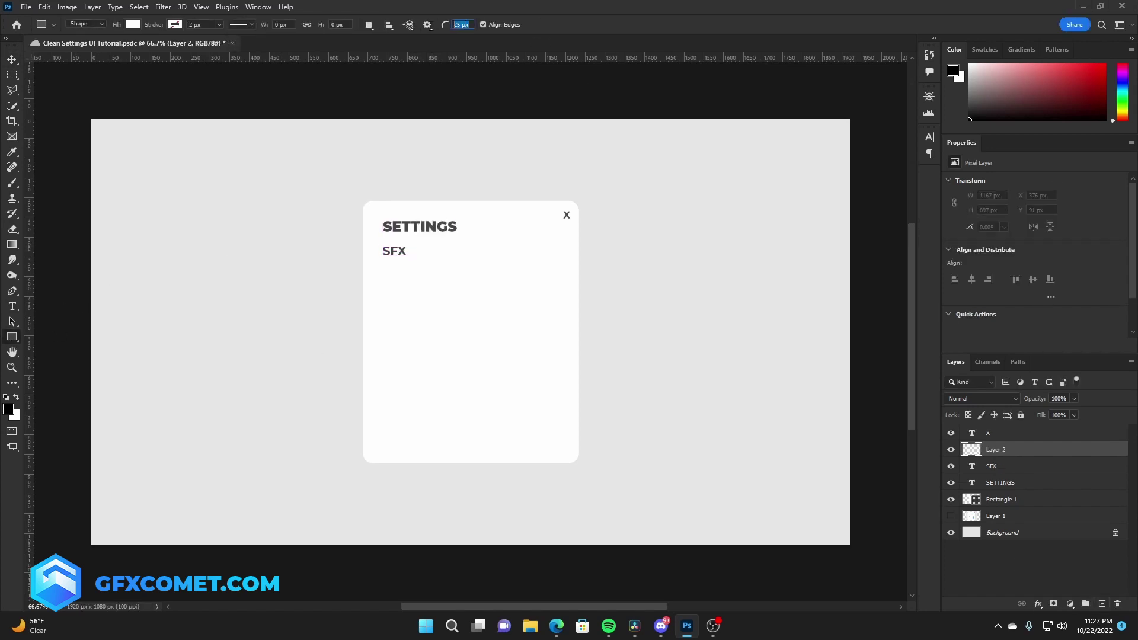
Using guides at 100% zoom, draw a rounded slider track filled light grey #e4e4e4 beside SFX
{"action": "key", "text": "ctrl+plus"}
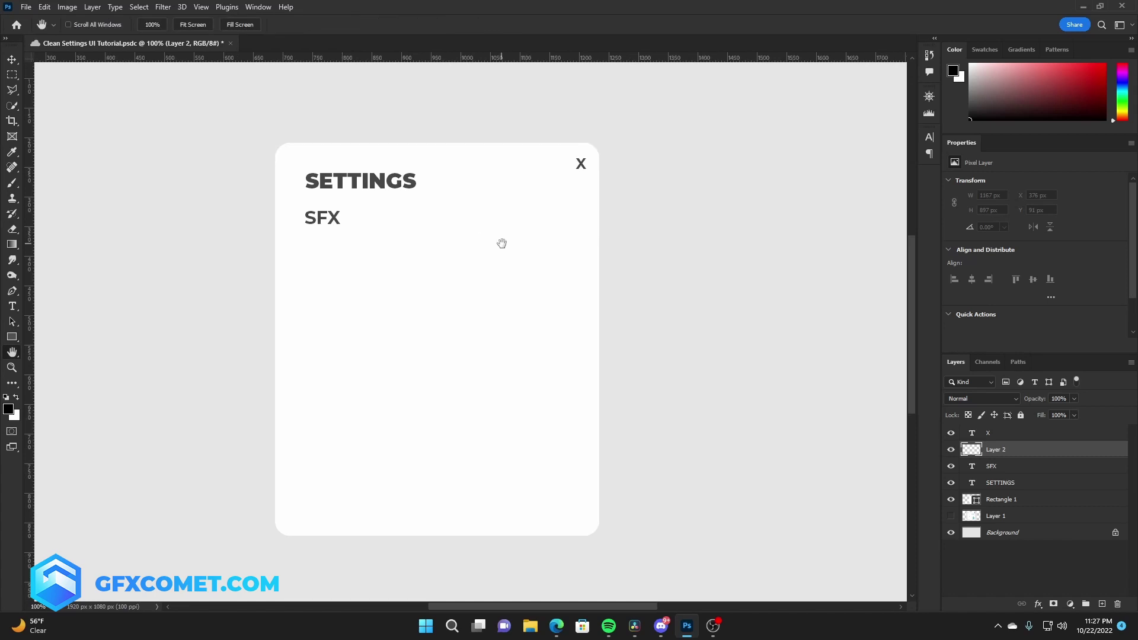
{"action": "left_click_drag", "start_coordinate": [32, 298], "coordinate": [437, 294]}
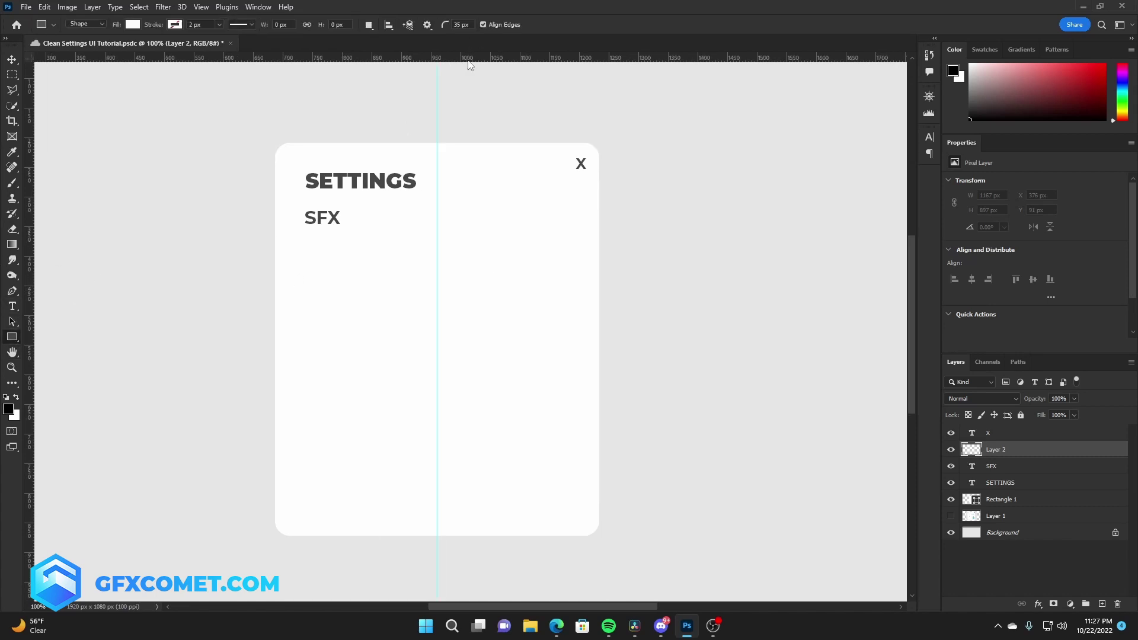
{"action": "mouse_move", "coordinate": [468, 57]}
{"action": "left_mouse_down"}
{"action": "mouse_move", "coordinate": [454, 219]}
{"action": "mouse_move", "coordinate": [585, 223]}
{"action": "left_mouse_up"}
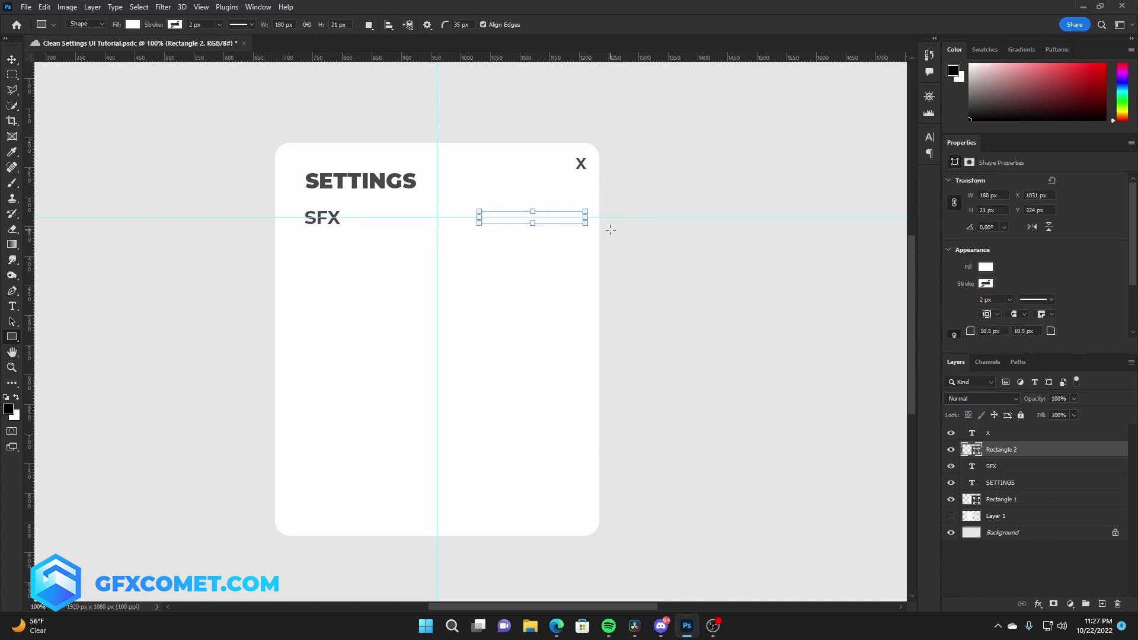
{"action": "key", "text": "ctrl+h"}
{"action": "key", "text": "v"}
{"action": "double_click", "coordinate": [966, 449]}
{"action": "type", "text": "e4e4e4"}
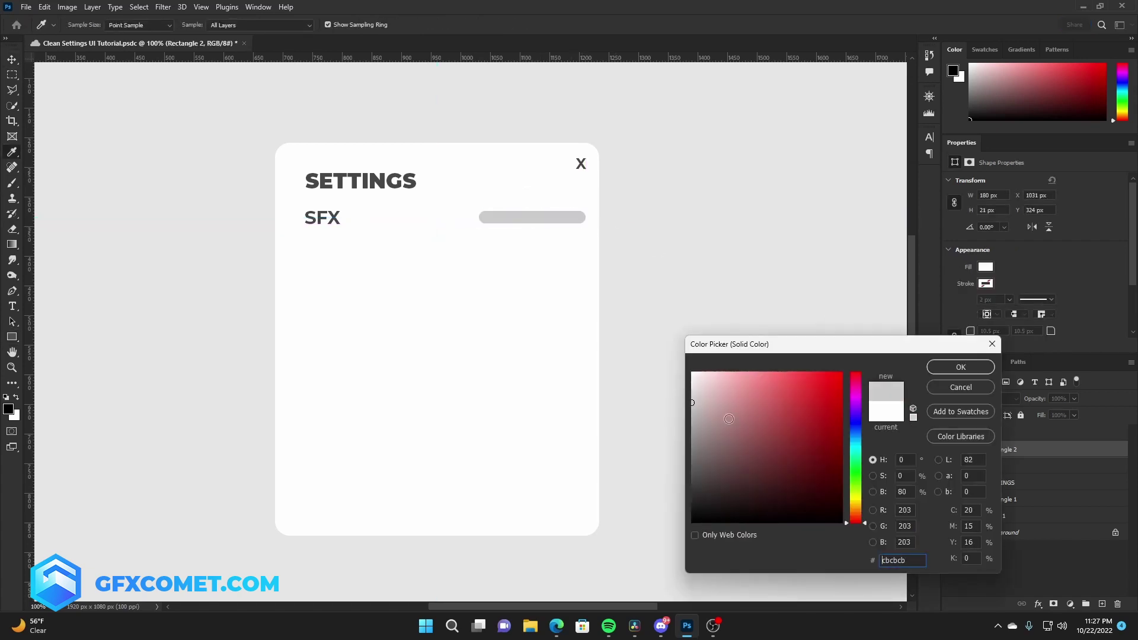
{"action": "left_click", "coordinate": [961, 366]}
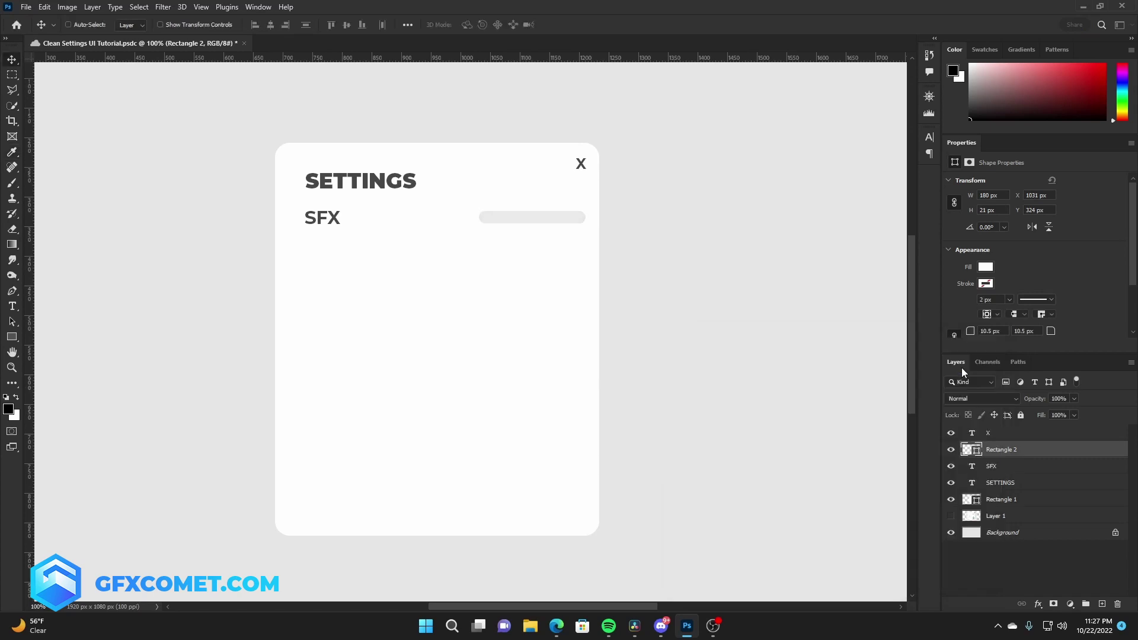
Duplicate the track, fill the copy light blue, and shorten it from the right
{"action": "key", "text": "ctrl+j"}
{"action": "double_click", "coordinate": [965, 448]}
{"action": "left_click", "coordinate": [856, 436]}
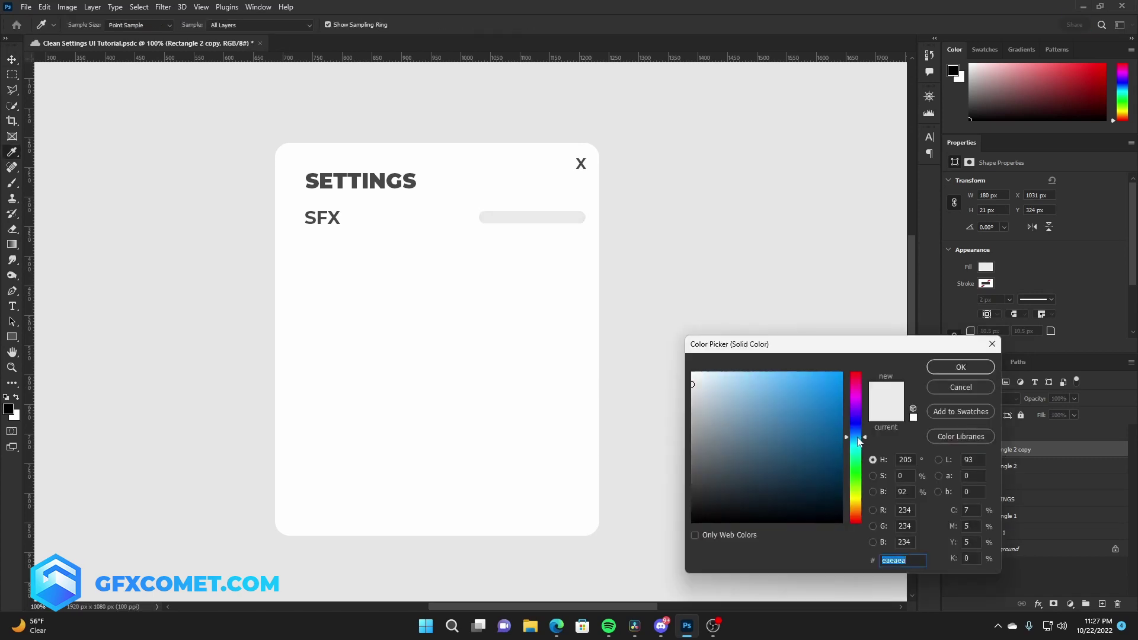
{"action": "mouse_move", "coordinate": [776, 391]}
{"action": "left_mouse_down"}
{"action": "mouse_move", "coordinate": [785, 377]}
{"action": "mouse_move", "coordinate": [775, 375]}
{"action": "left_mouse_up"}
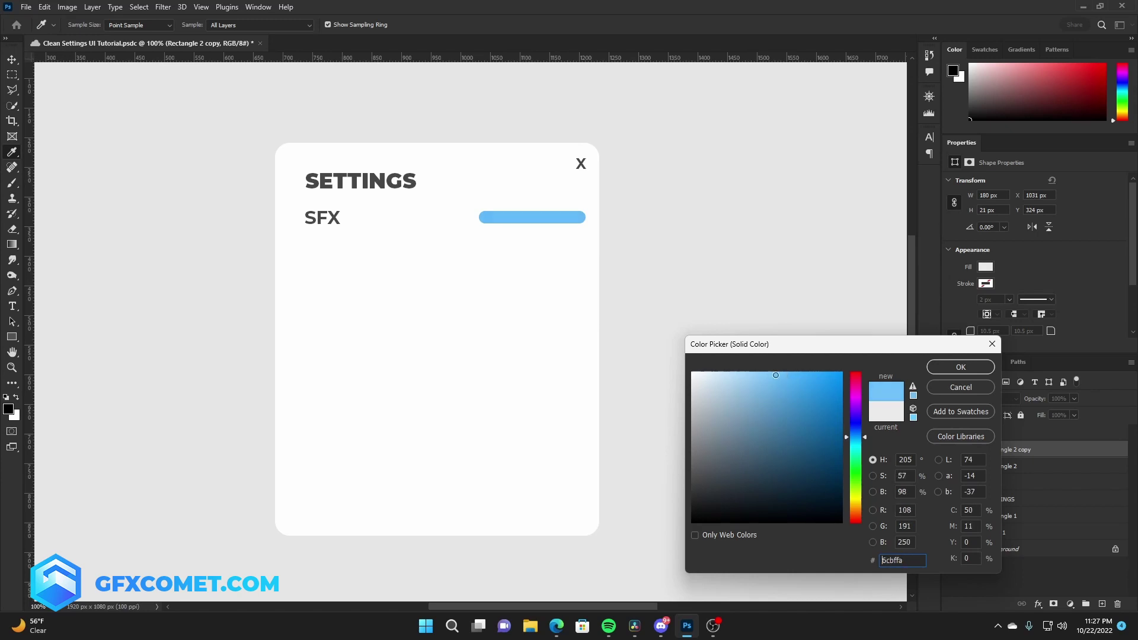
{"action": "left_click", "coordinate": [961, 367]}
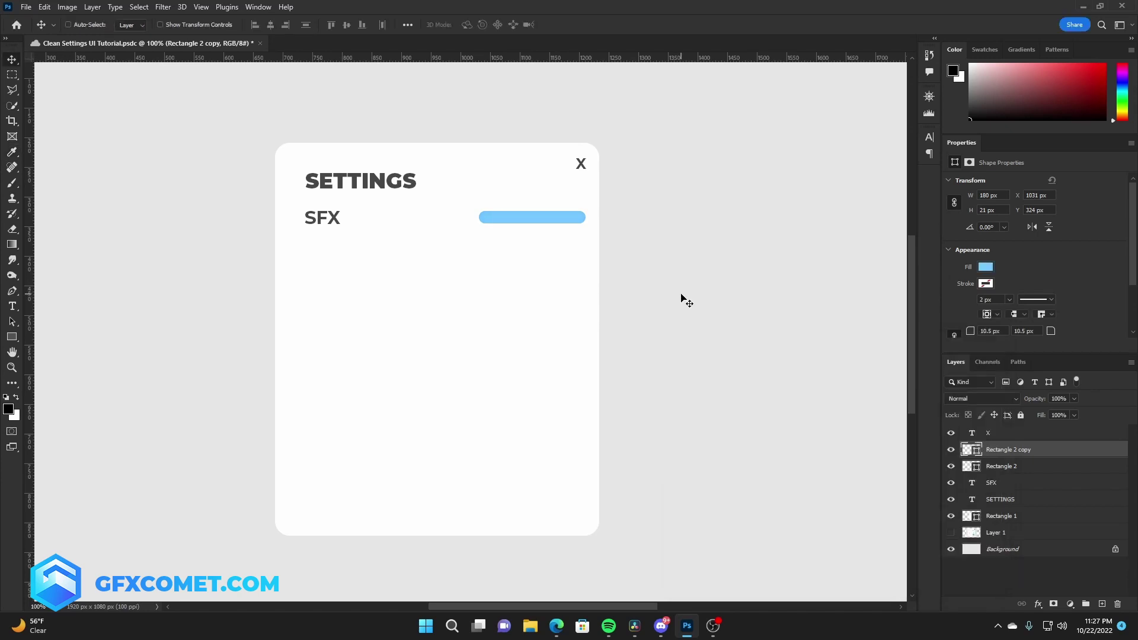
{"action": "key", "text": "ctrl+t"}
{"action": "left_click_drag", "start_coordinate": [586, 218], "coordinate": [552, 217]}
Draw a 30 px round knob at the blue bar's end and save
{"action": "key", "text": "Return"}
{"action": "left_click", "coordinate": [1102, 603]}
{"action": "right_click", "coordinate": [12, 336]}
{"action": "left_click", "coordinate": [59, 349]}
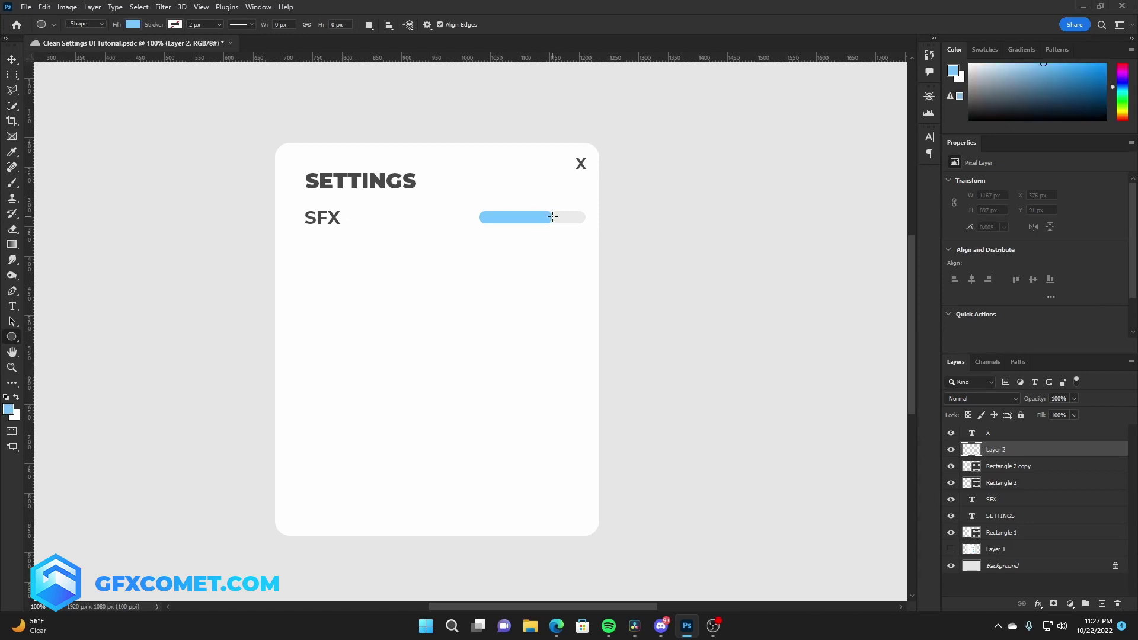
{"action": "left_click_drag", "start_coordinate": [551, 217], "coordinate": [559, 225]}
{"action": "key", "text": "v"}
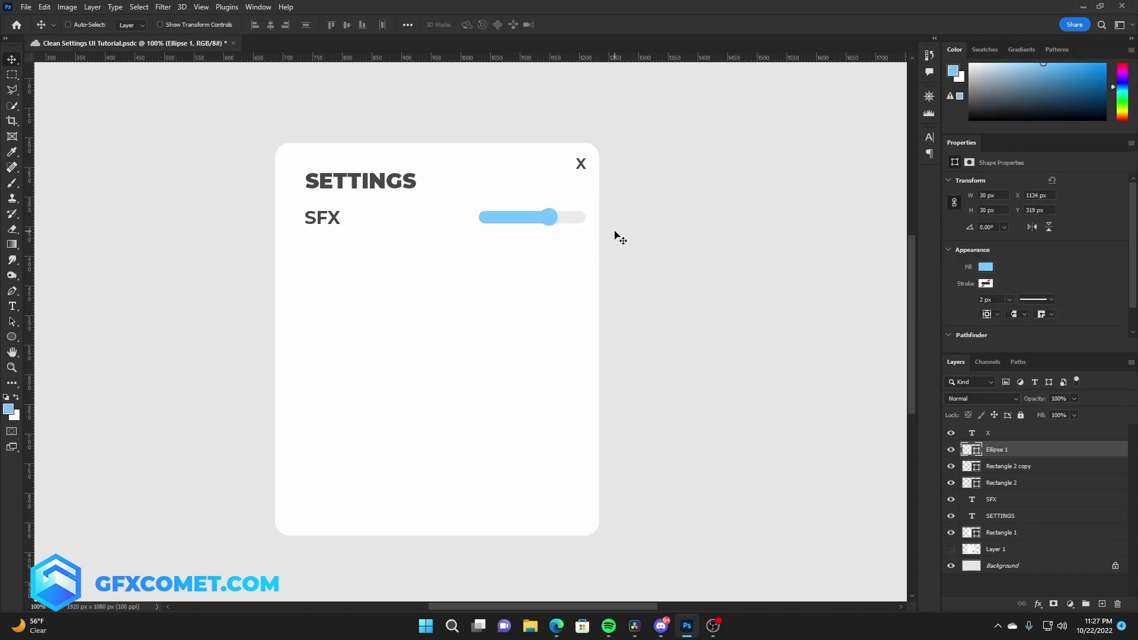
{"action": "key", "text": "ctrl+s"}
Change the SFX label colour to mid grey #818181
{"action": "double_click", "coordinate": [314, 219]}
{"action": "left_click", "coordinate": [474, 24]}
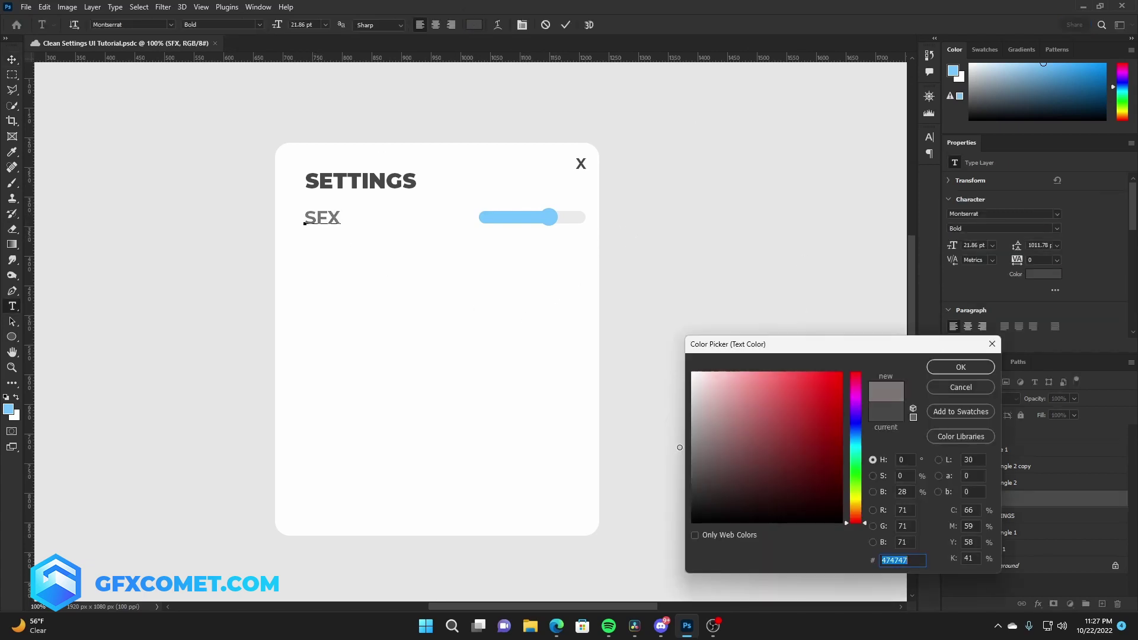
{"action": "left_click_drag", "start_coordinate": [644, 462], "coordinate": [659, 446]}
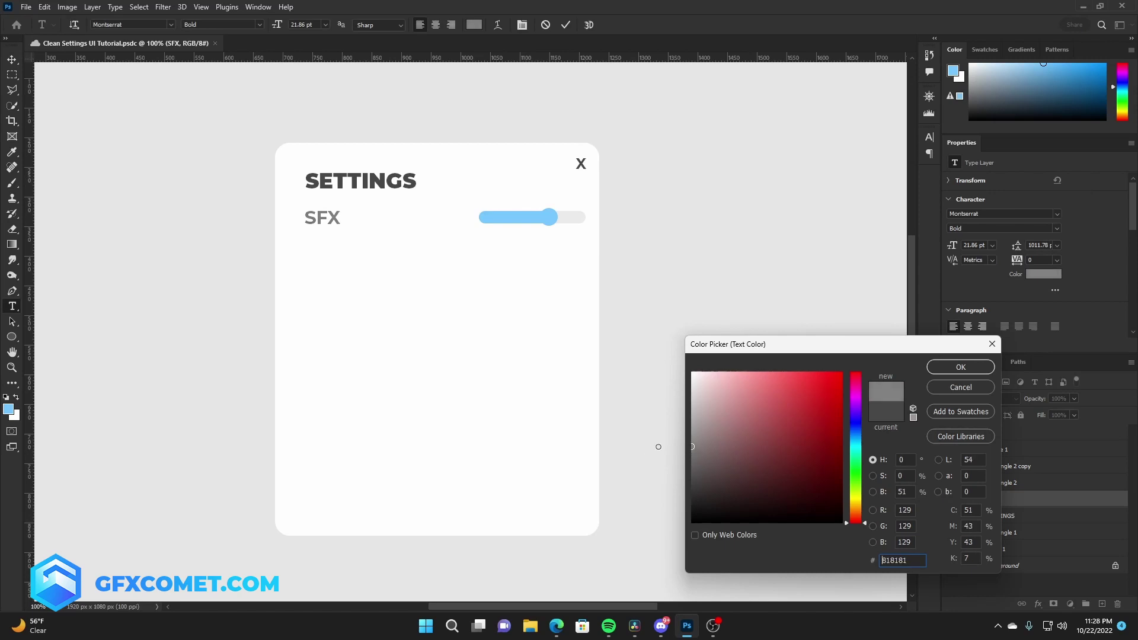
{"action": "left_click", "coordinate": [960, 366]}
{"action": "key", "text": "ctrl+Return"}
Group the SFX knob, bars and label, and copy the row further down the card
{"action": "key", "text": "v"}
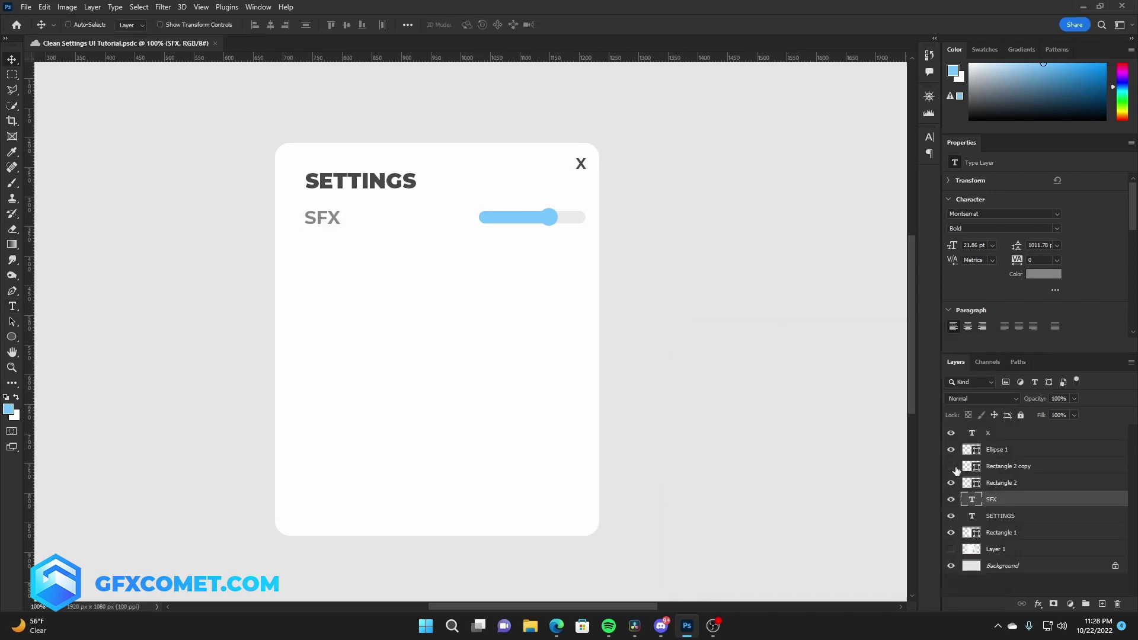
{"action": "left_click", "coordinate": [951, 450]}
{"action": "left_click", "coordinate": [1001, 450]}
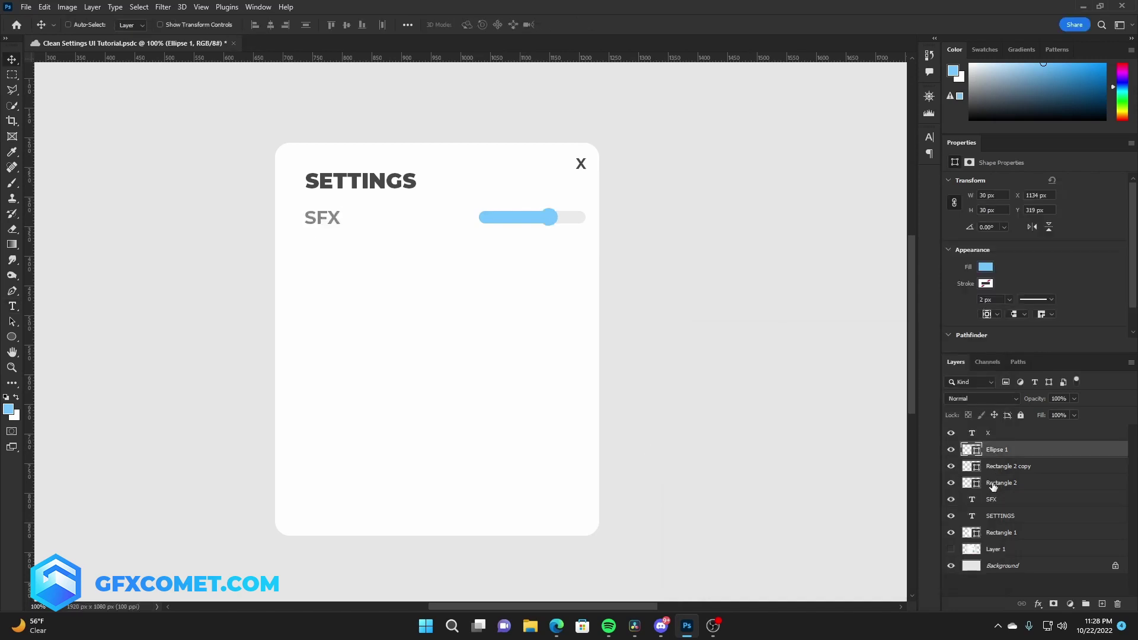
{"action": "left_click", "coordinate": [1001, 498], "text": "shift"}
{"action": "key", "text": "ctrl+g"}
{"action": "left_click_drag", "start_coordinate": [560, 222], "coordinate": [560, 264]}
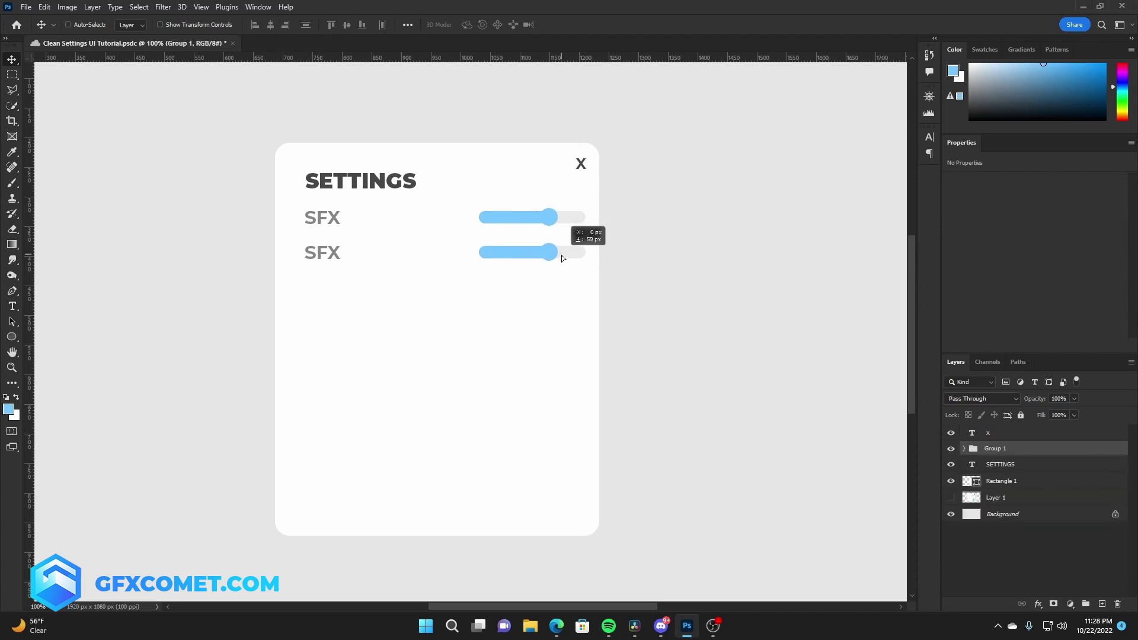
Relabel the copied row as BGM
{"action": "key", "text": "t"}
{"action": "double_click", "coordinate": [352, 268]}
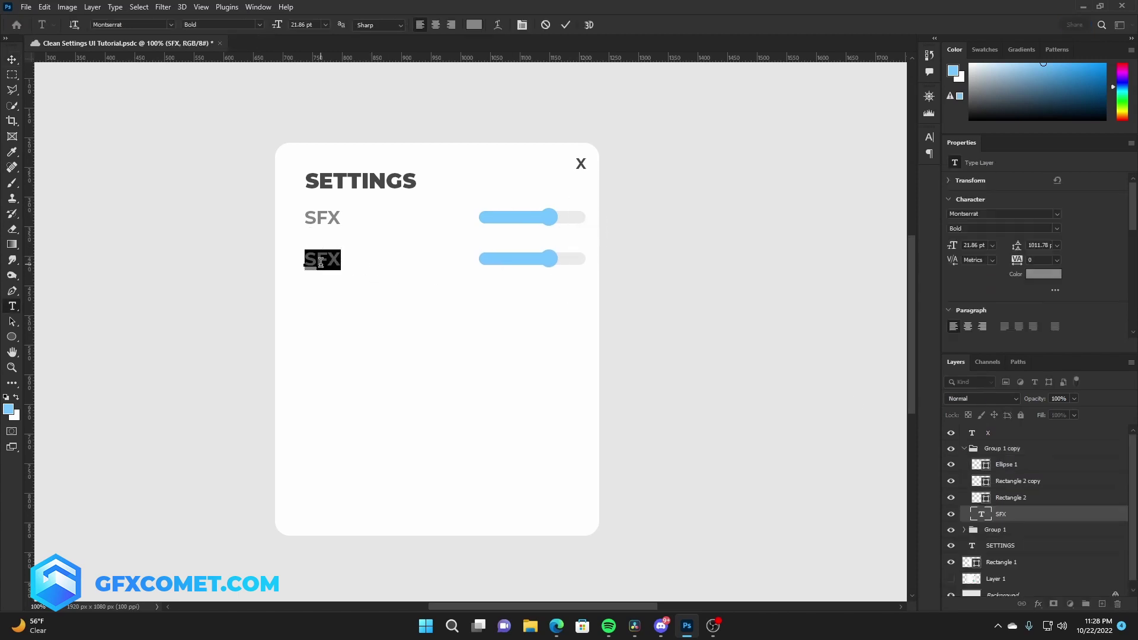
{"action": "type", "text": "V"}
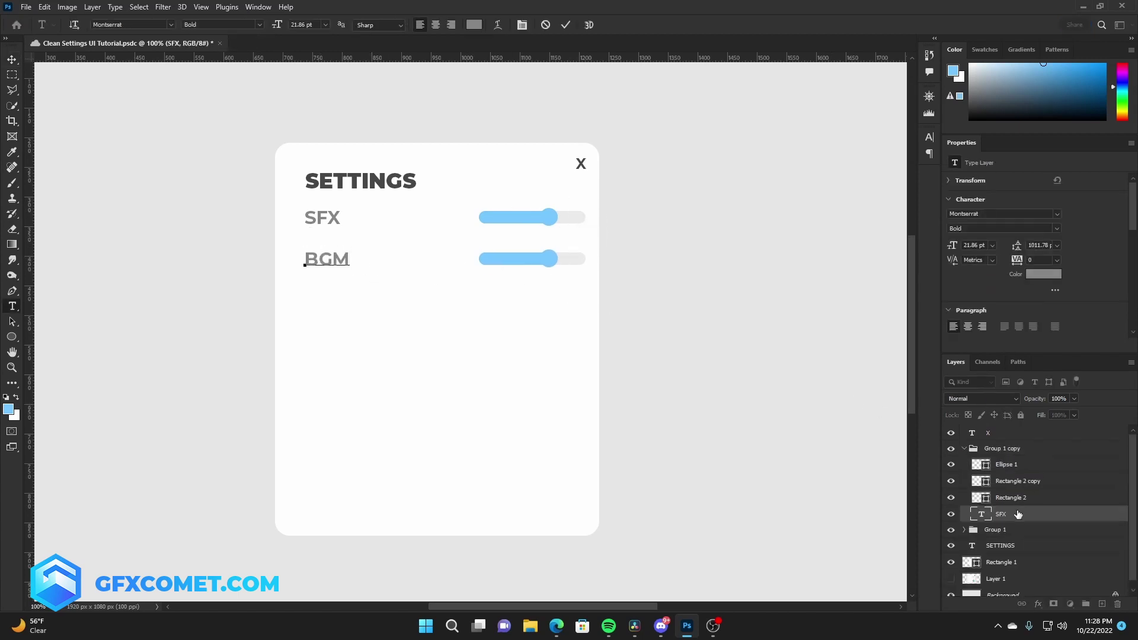
{"action": "key", "text": "ctrl+Return"}
{"action": "left_click", "coordinate": [964, 449]}
Move the BGM row 25 px lower and save
{"action": "key", "text": "v"}
{"action": "left_click", "coordinate": [996, 462], "text": "shift"}
{"action": "left_click_drag", "start_coordinate": [560, 266], "coordinate": [560, 281]}
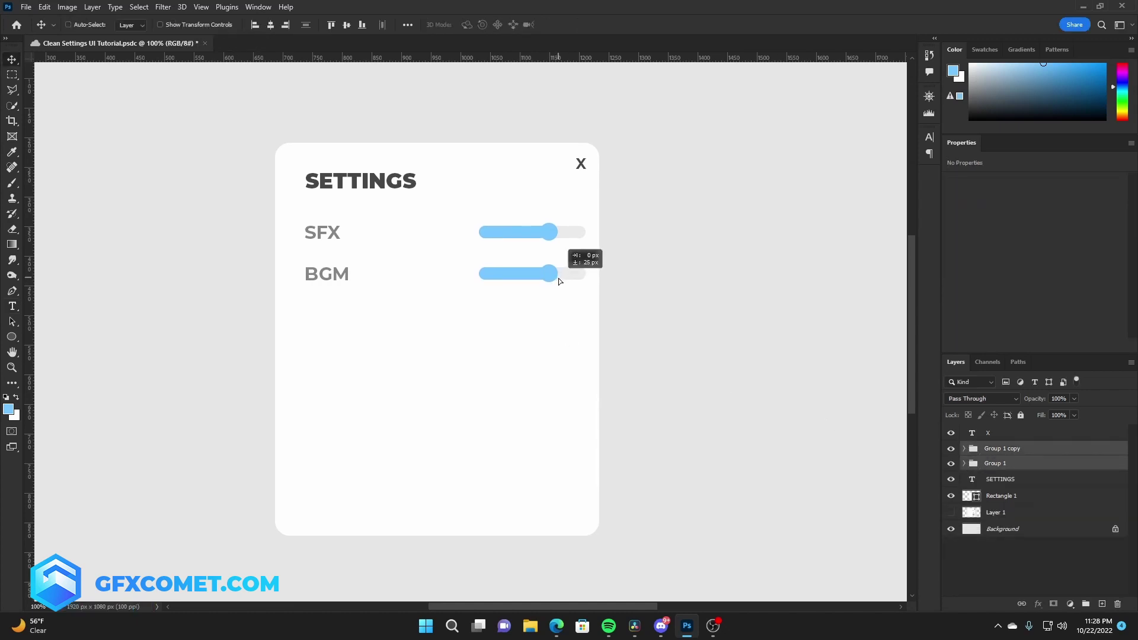
{"action": "key", "text": "ctrl+s"}
Hide the BGM blue fill bar and slide its knob to the track's left end
{"action": "left_click", "coordinate": [550, 276], "text": "ctrl"}
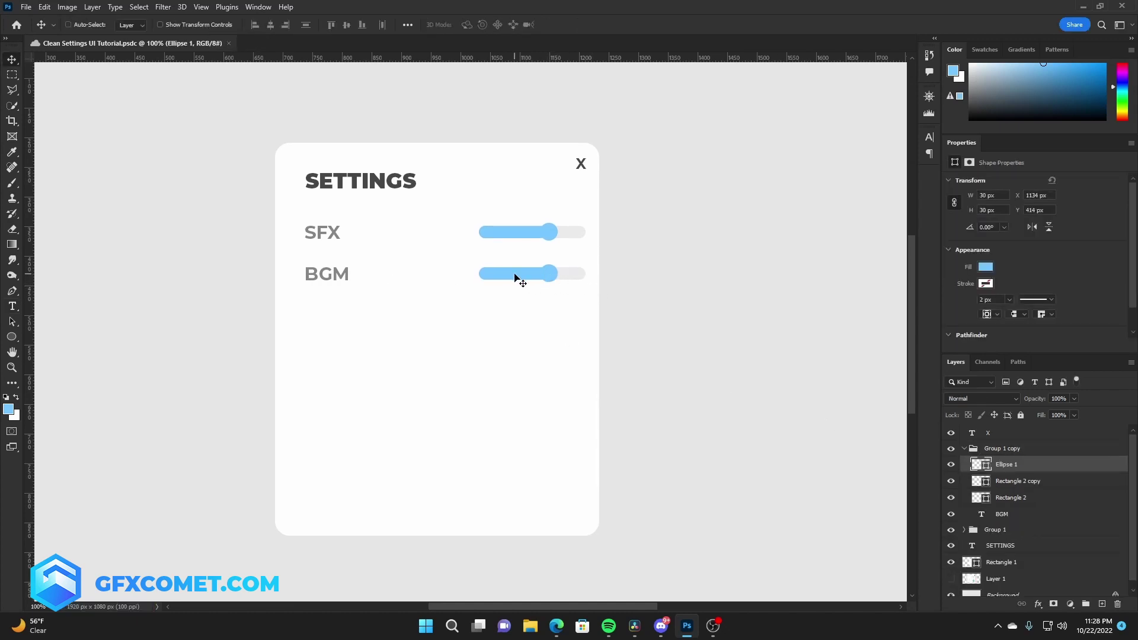
{"action": "key", "text": "ctrl+comma"}
{"action": "left_click_drag", "start_coordinate": [543, 274], "coordinate": [505, 286]}
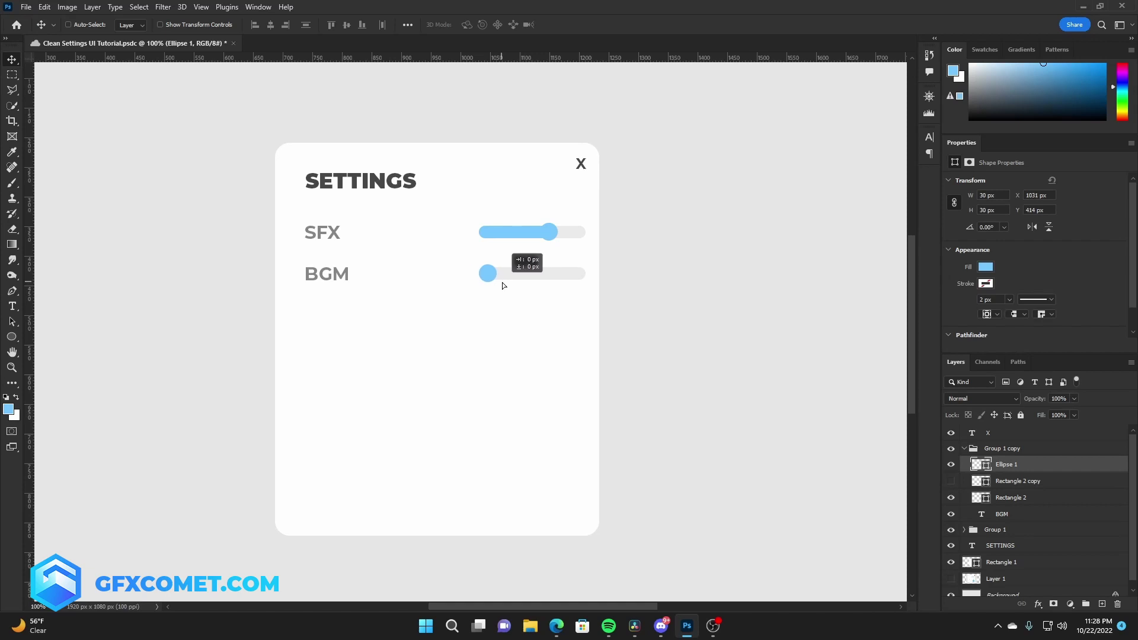
Colour the BGM knob light grey #d8d8d8
{"action": "key", "text": "ctrl+s"}
{"action": "double_click", "coordinate": [980, 464]}
{"action": "left_click", "coordinate": [524, 270]}
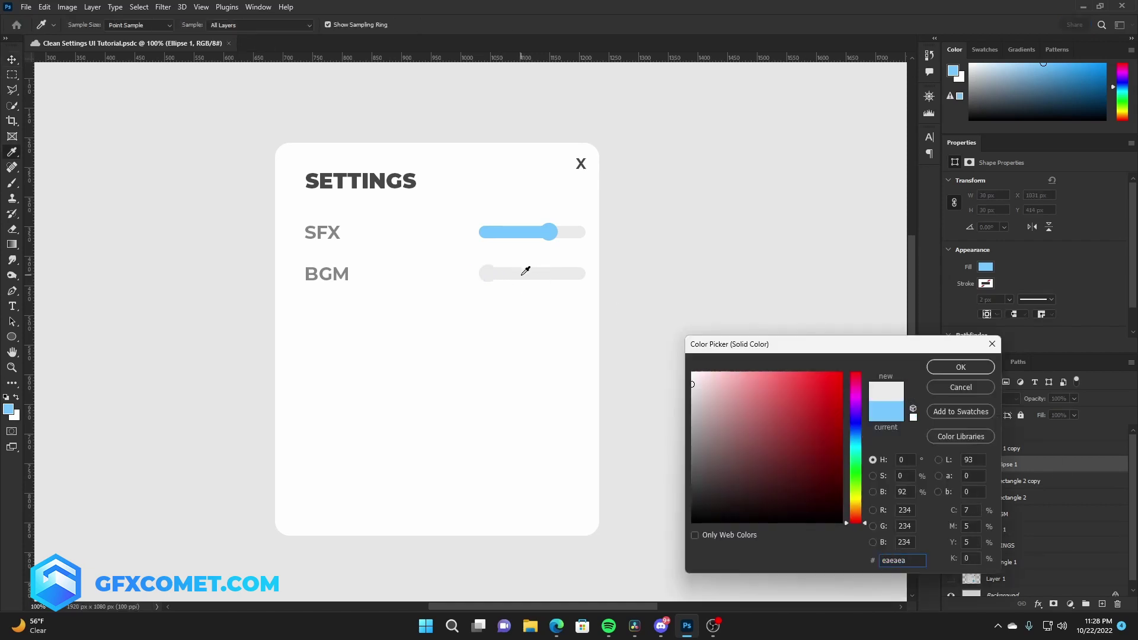
{"action": "left_click", "coordinate": [666, 395]}
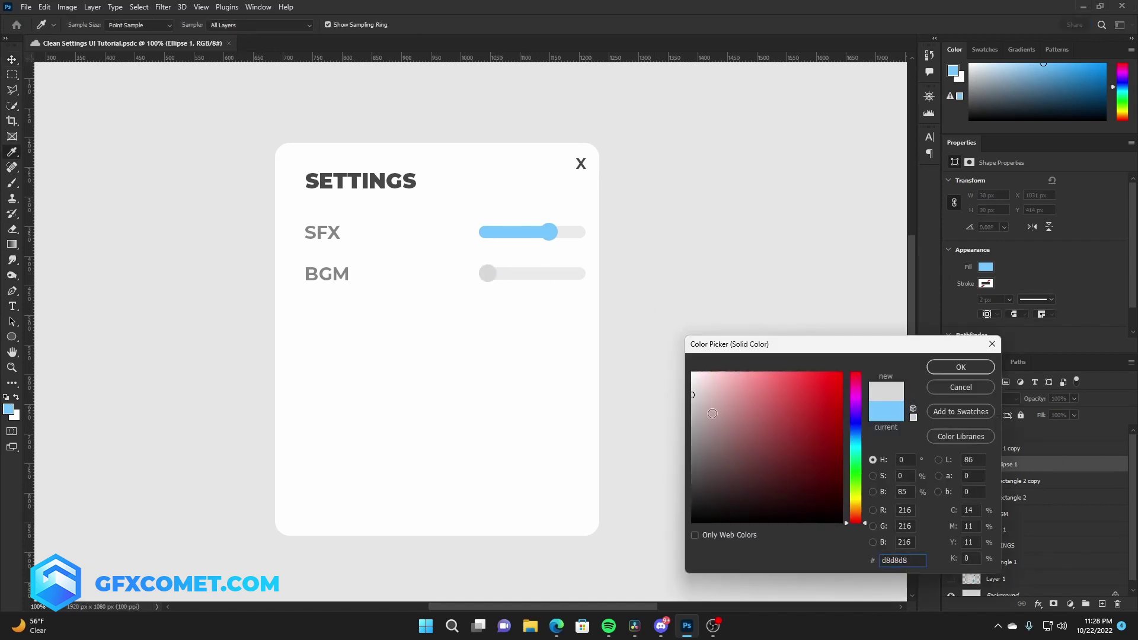
{"action": "left_click", "coordinate": [960, 367]}
Draw a thin near-white 471 × 1 px divider line across the card below BGM, then save
{"action": "right_click", "coordinate": [12, 336]}
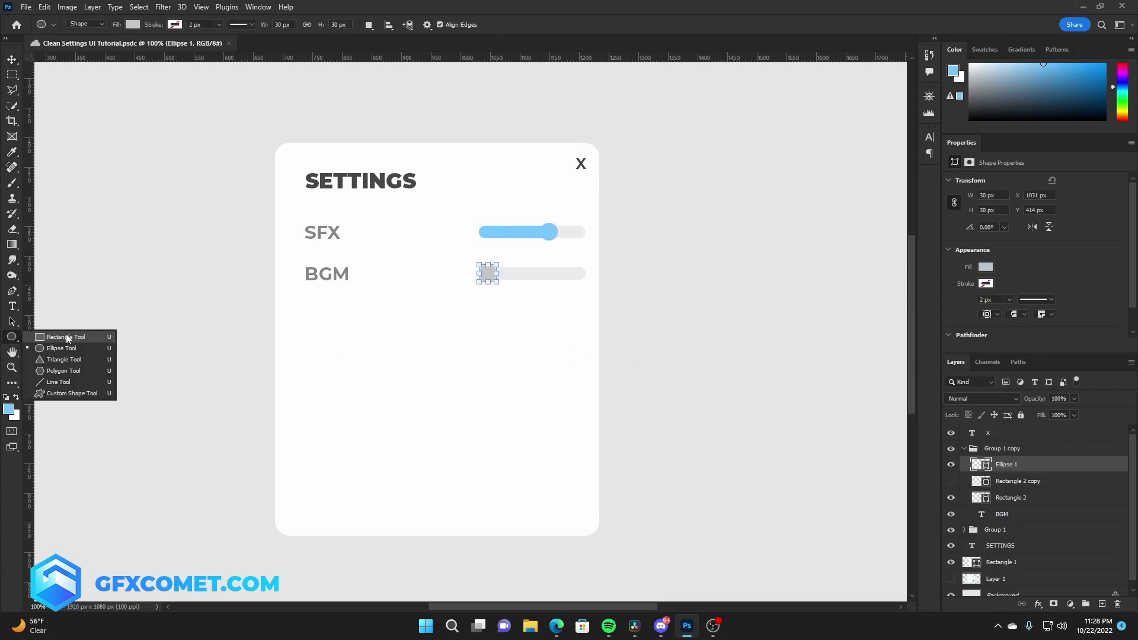
{"action": "left_click", "coordinate": [59, 336]}
{"action": "left_click", "coordinate": [1102, 604]}
{"action": "left_click", "coordinate": [493, 270]}
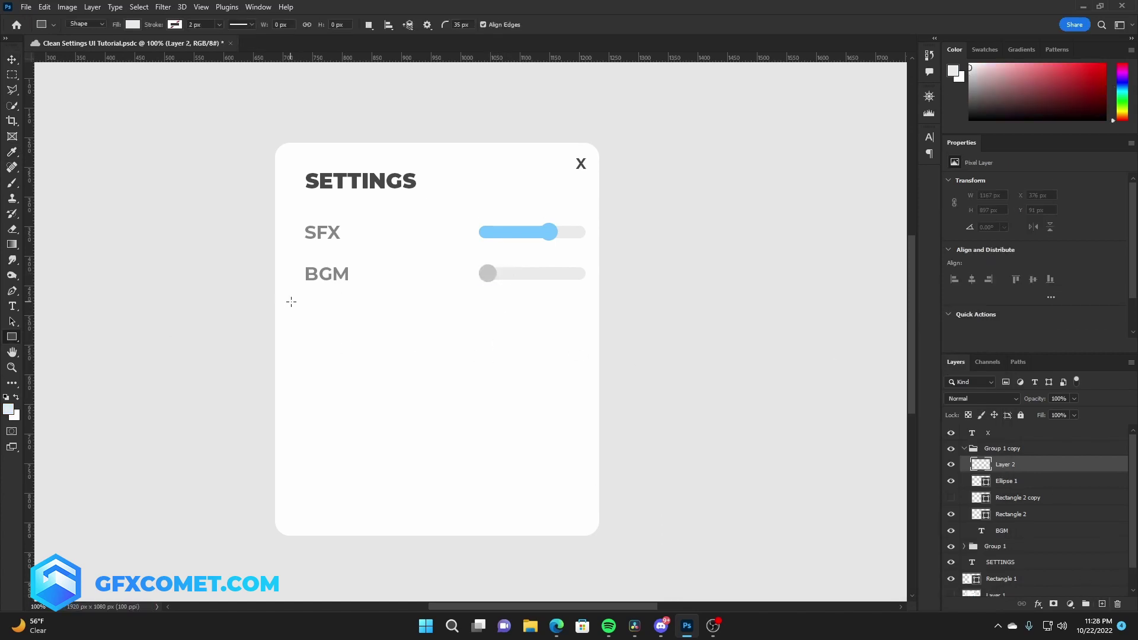
{"action": "mouse_move", "coordinate": [307, 299]}
{"action": "left_mouse_down"}
{"action": "mouse_move", "coordinate": [605, 305]}
{"action": "mouse_move", "coordinate": [593, 308]}
{"action": "left_mouse_up"}
{"action": "key", "text": "v"}
{"action": "key", "text": "Up"}
{"action": "key", "text": "Up"}
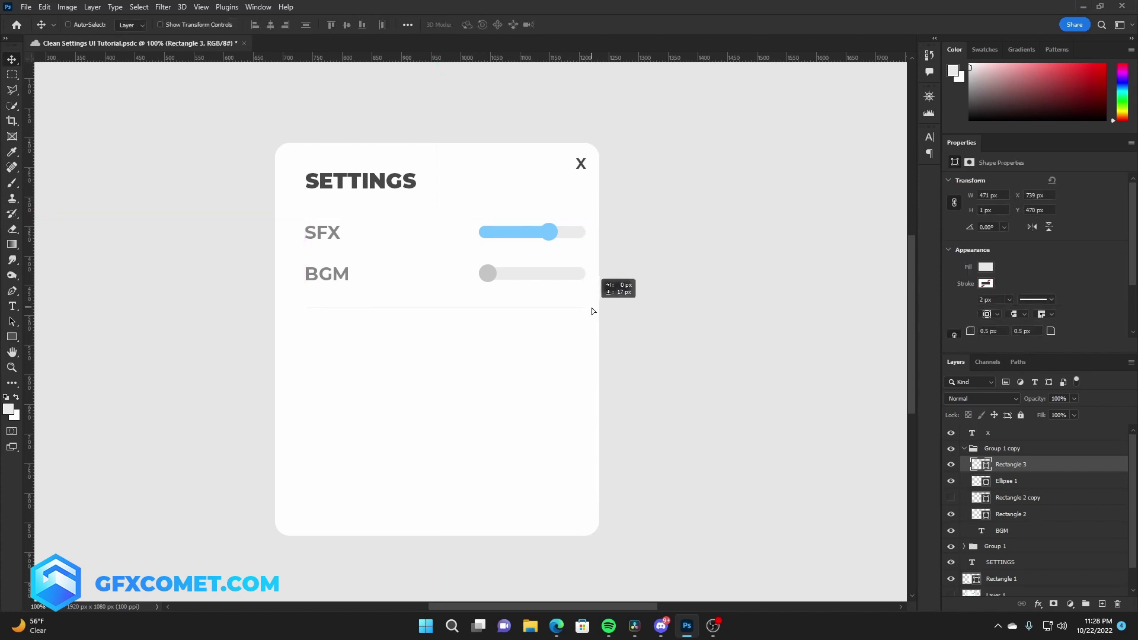
{"action": "key", "text": "ctrl+s"}
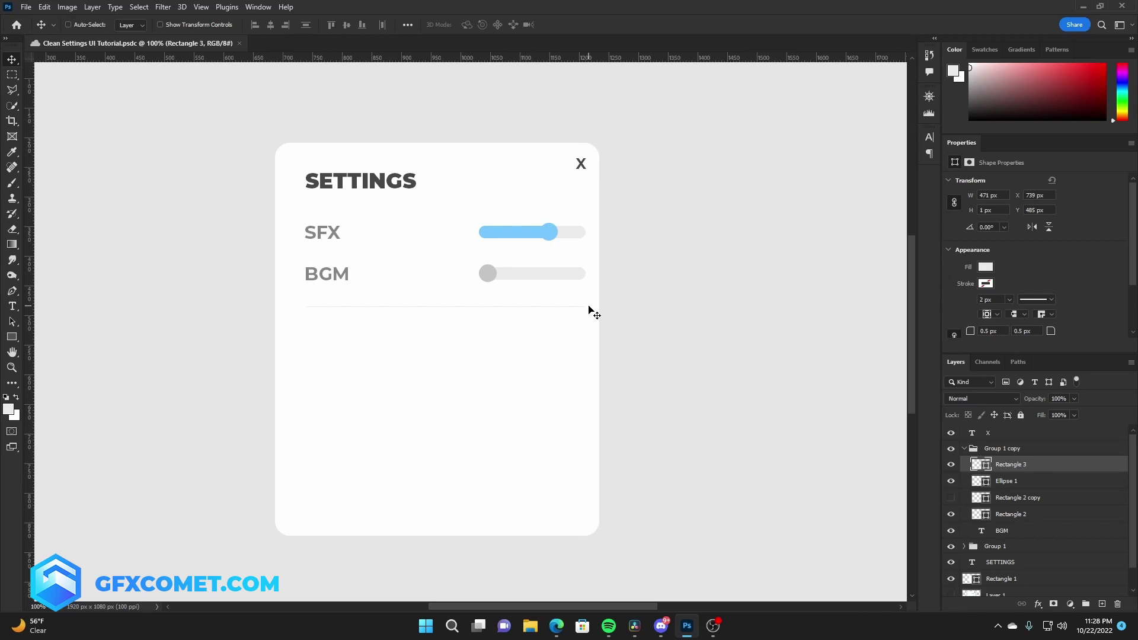
{"action": "key", "text": "ctrl+minus"}
{"action": "key", "text": "ctrl+minus"}
{"action": "key", "text": "ctrl+plus"}
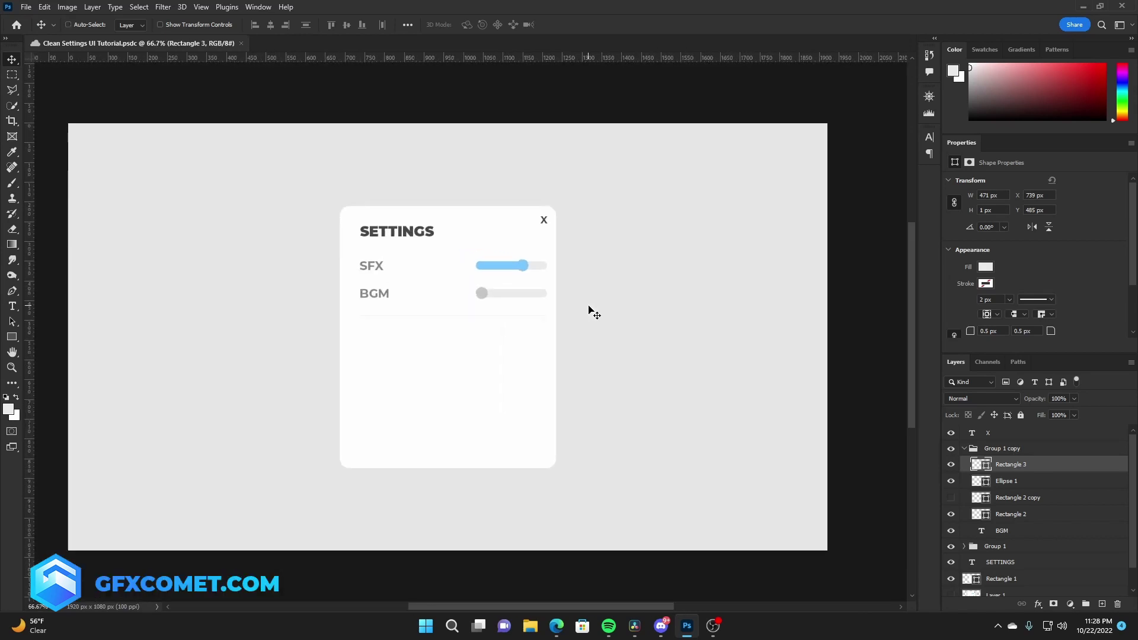
Set both the SFX and BGM label text colour to dark grey #545454
{"action": "left_click", "coordinate": [522, 380], "text": "ctrl"}
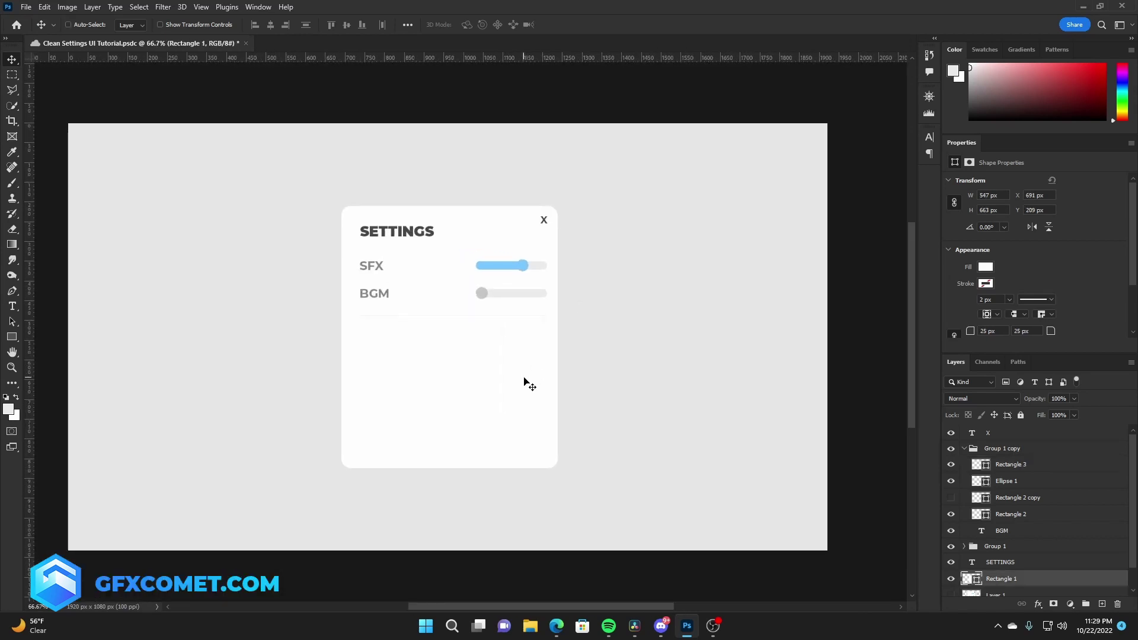
{"action": "double_click", "coordinate": [371, 266]}
{"action": "left_click", "coordinate": [220, 24]}
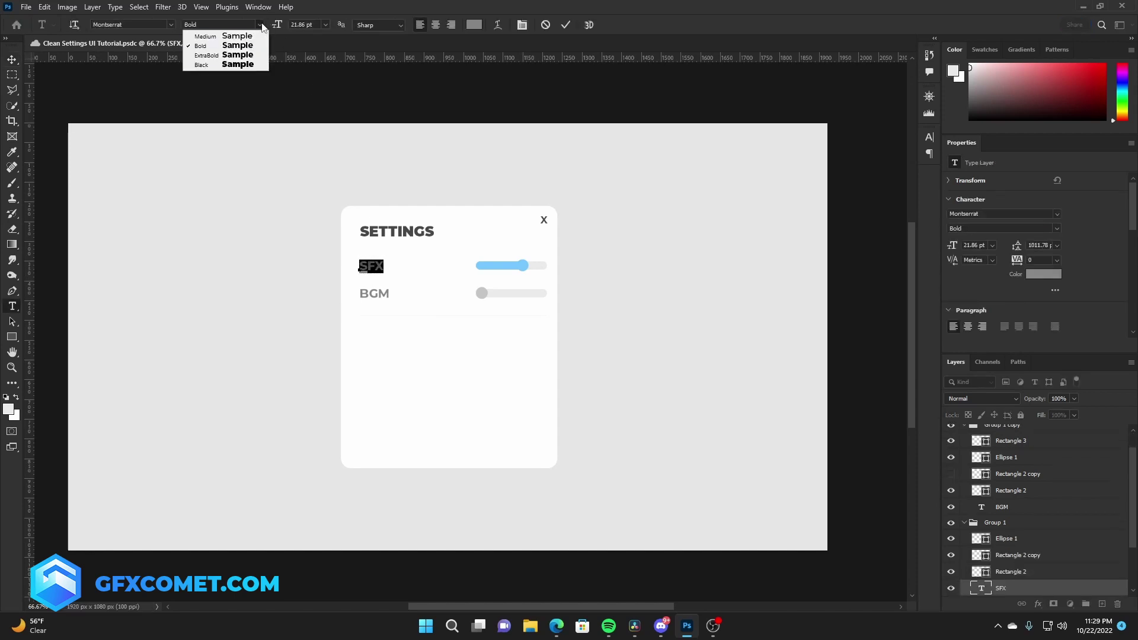
{"action": "left_click", "coordinate": [474, 24]}
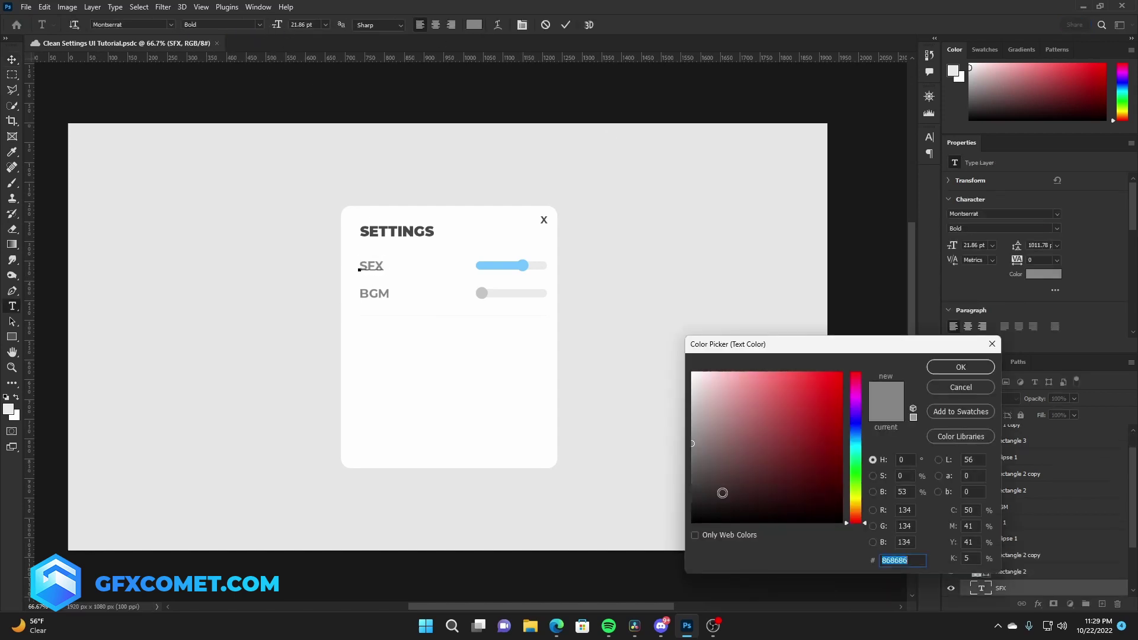
{"action": "left_click", "coordinate": [955, 367]}
{"action": "double_click", "coordinate": [374, 293]}
{"action": "left_click", "coordinate": [474, 24]}
{"action": "left_click", "coordinate": [966, 368]}
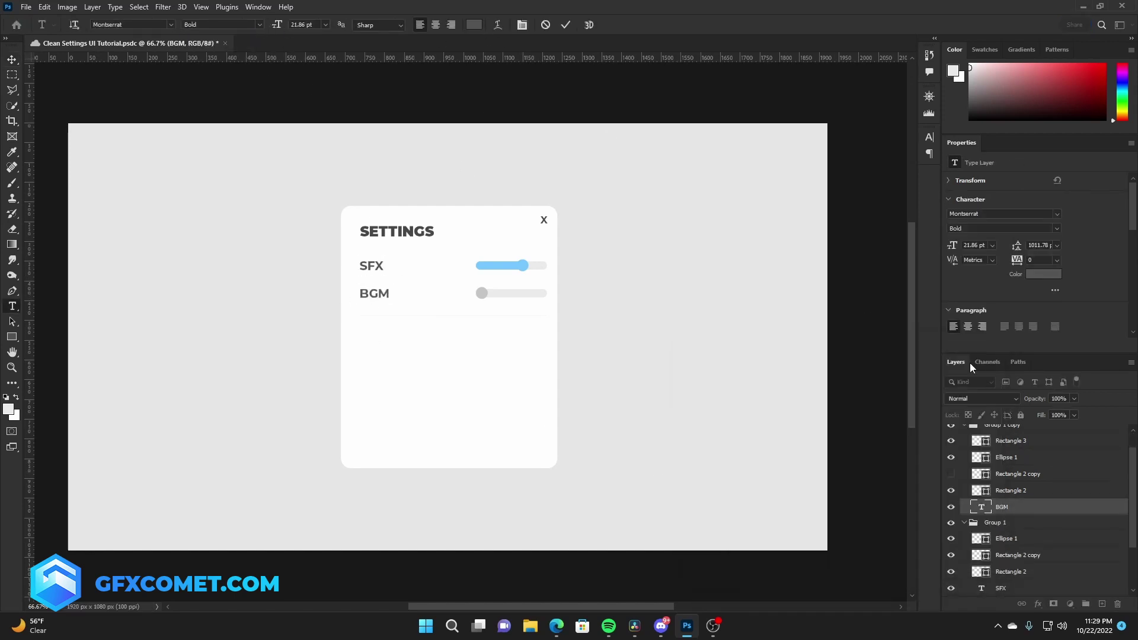
{"action": "key", "text": "Escape"}
{"action": "key", "text": "v"}
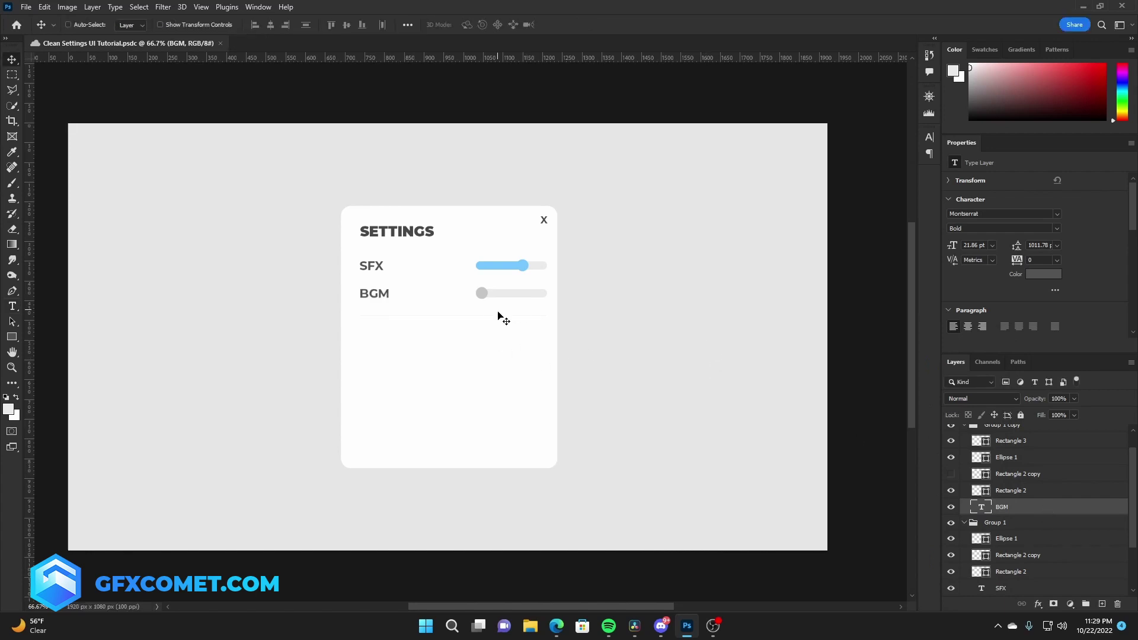
{"action": "scroll", "coordinate": [1001, 508], "scroll_direction": "up", "scroll_amount": 1}
{"action": "left_click", "coordinate": [963, 448]}
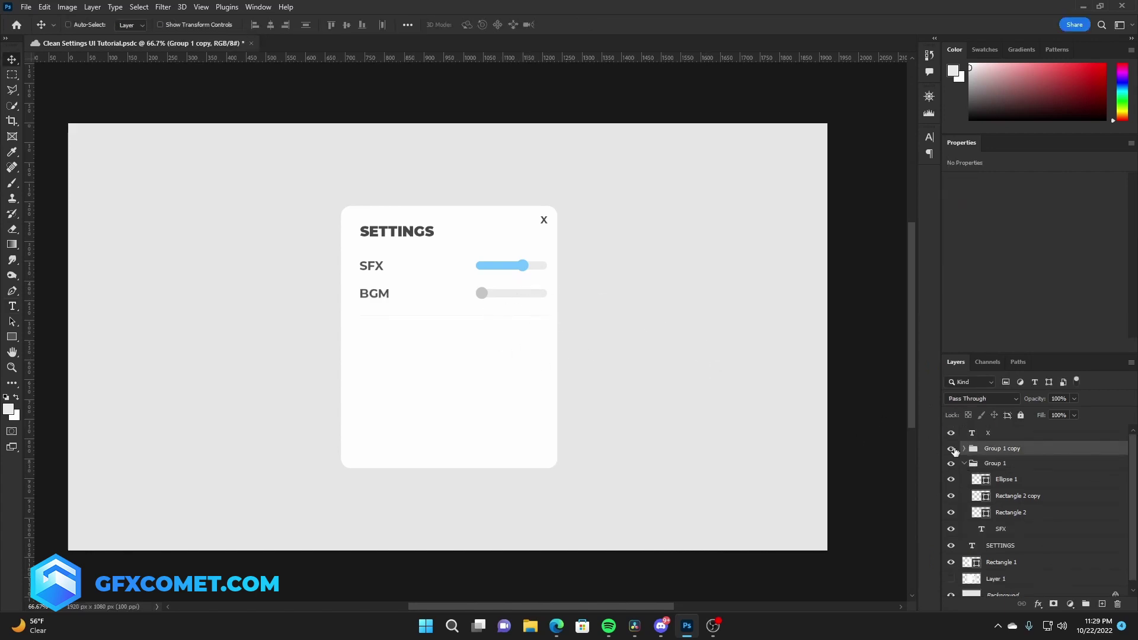
Copy the SFX row below the divider and relabel it Trade at font size 15
{"action": "left_click", "coordinate": [963, 462]}
{"action": "key", "text": "ctrl+j"}
{"action": "left_click_drag", "start_coordinate": [525, 268], "coordinate": [524, 344]}
{"action": "double_click", "coordinate": [367, 336]}
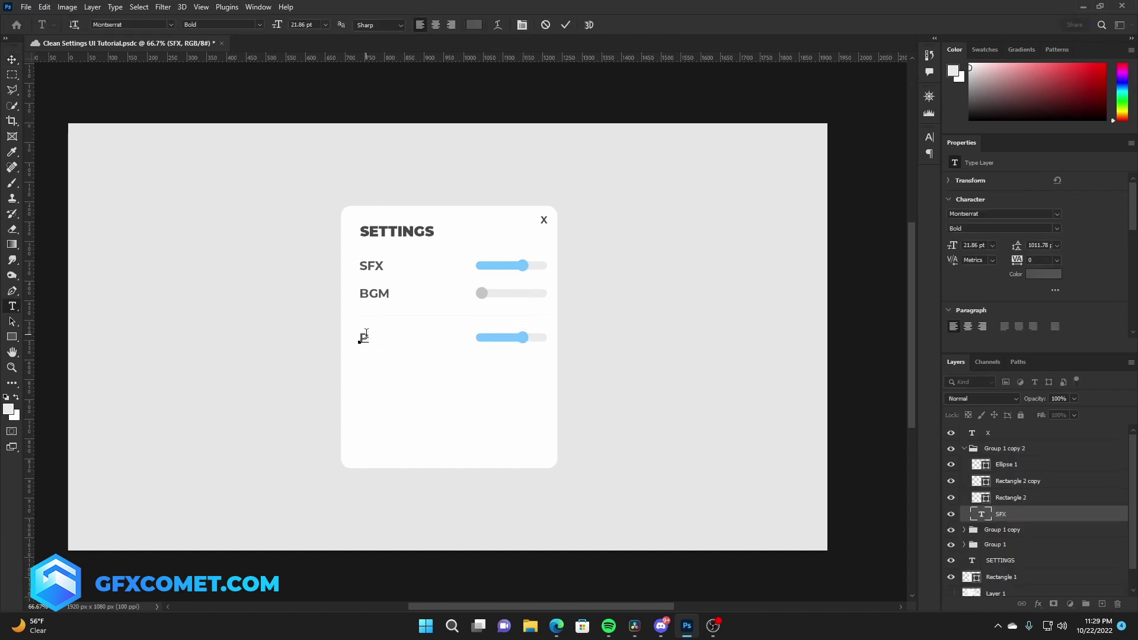
{"action": "key", "text": "ctrl+a"}
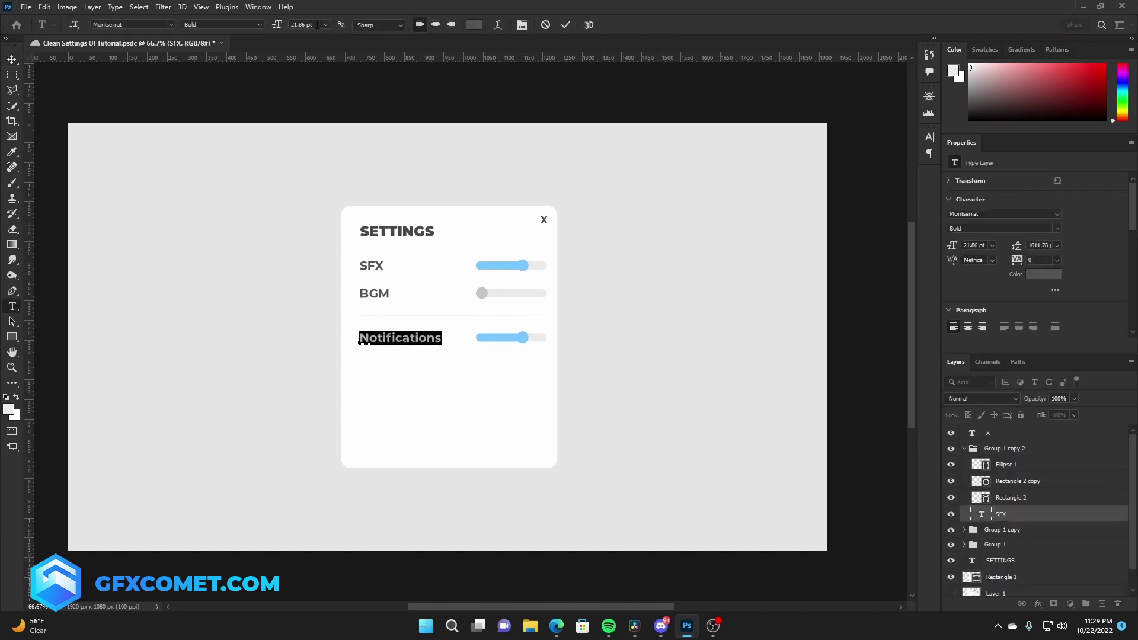
{"action": "type", "text": "Trea"}
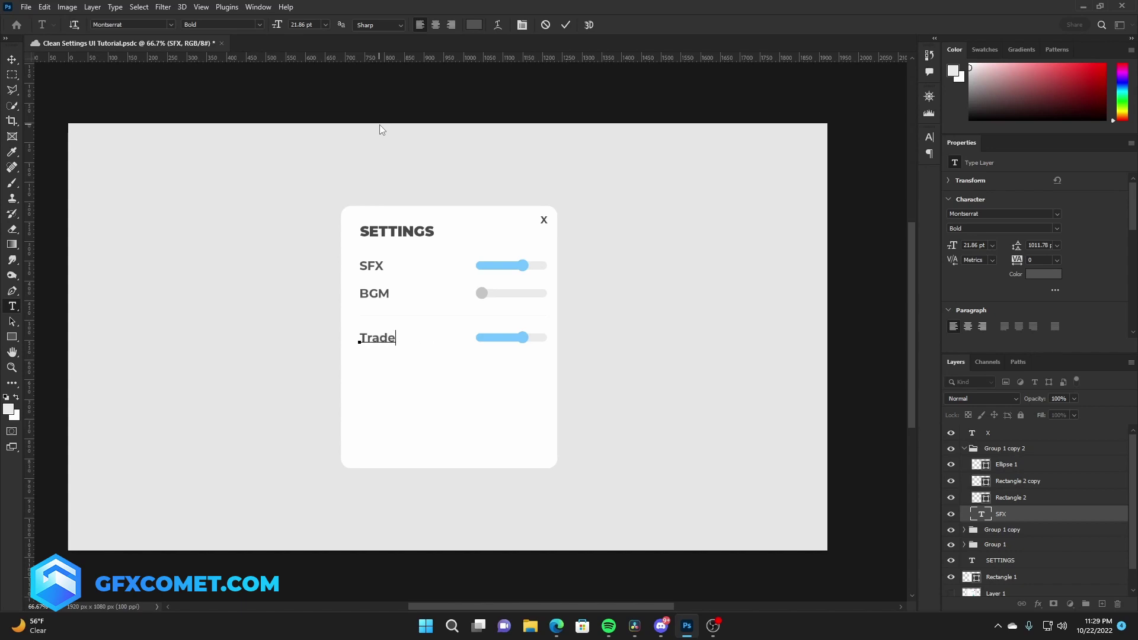
{"action": "key", "text": "ctrl+a"}
{"action": "type", "text": "15"}
{"action": "key", "text": "Return"}
Delete the Trade row's knob and blue fill, leaving an empty grey track
{"action": "left_click", "coordinate": [12, 59]}
{"action": "left_click", "coordinate": [524, 338], "text": "ctrl"}
{"action": "key", "text": "Delete"}
{"action": "key", "text": "Delete"}
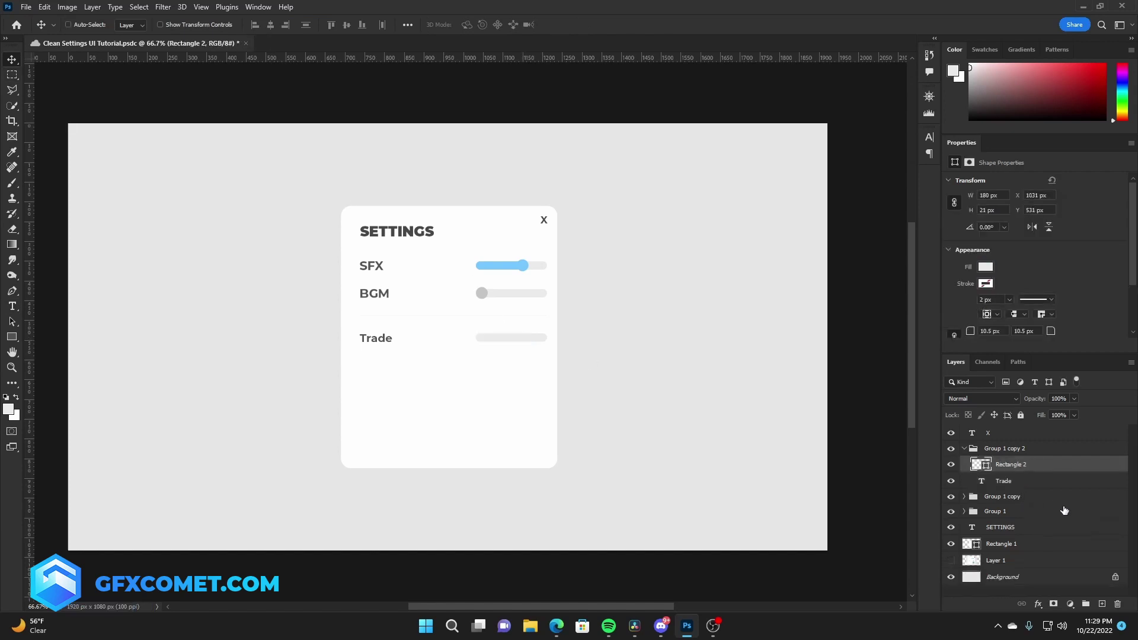
Draw a rounded pill shape beside the Trade label, snapped to a guide at the tracks' right end
{"action": "left_click", "coordinate": [1102, 603]}
{"action": "key", "text": "ctrl+1"}
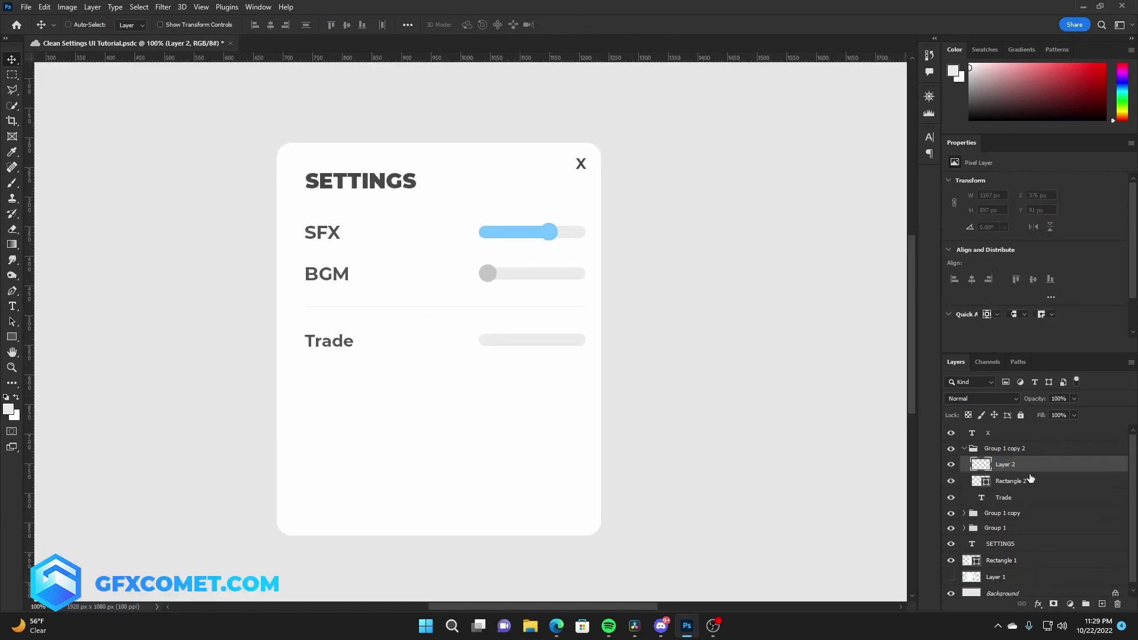
{"action": "key", "text": "u"}
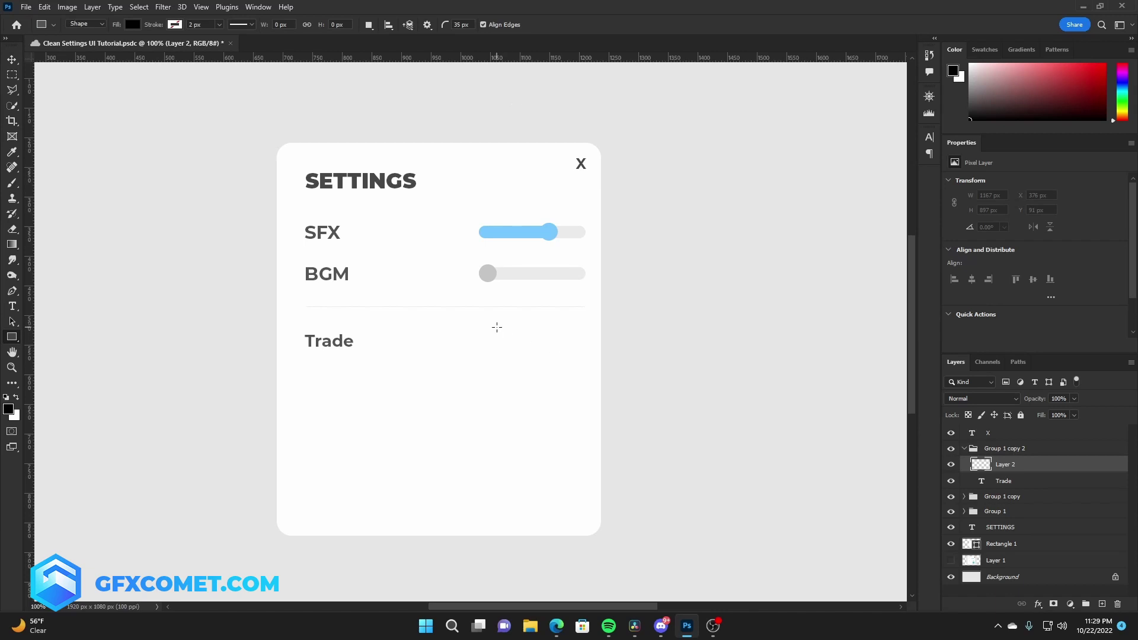
{"action": "key", "text": "ctrl+semicolon"}
{"action": "left_click_drag", "start_coordinate": [28, 332], "coordinate": [584, 358]}
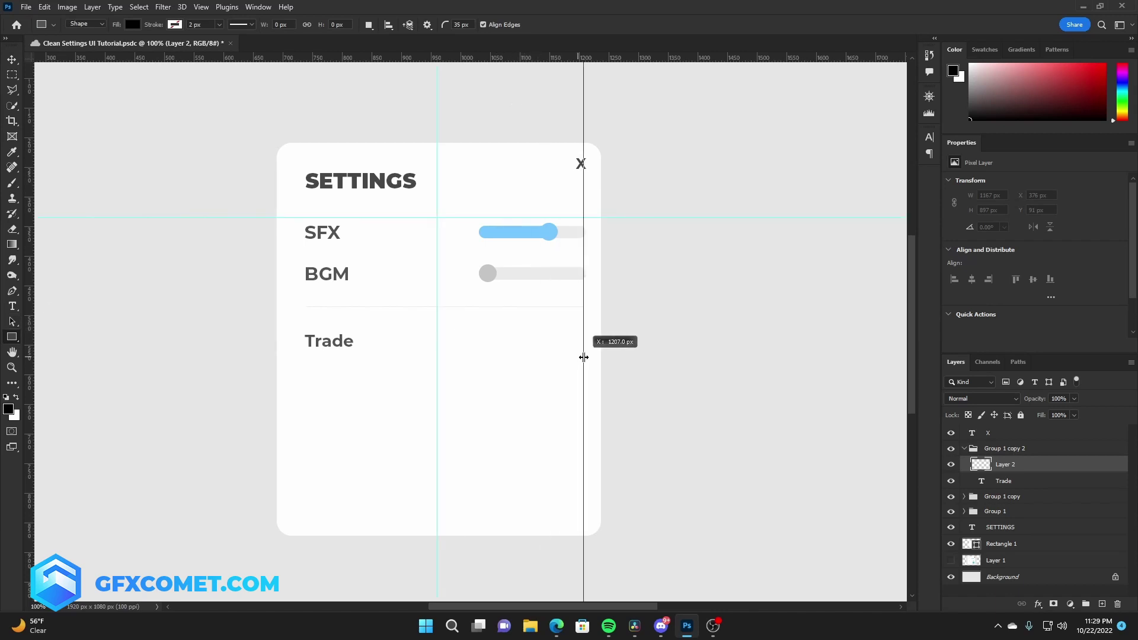
{"action": "left_click_drag", "start_coordinate": [524, 325], "coordinate": [585, 345]}
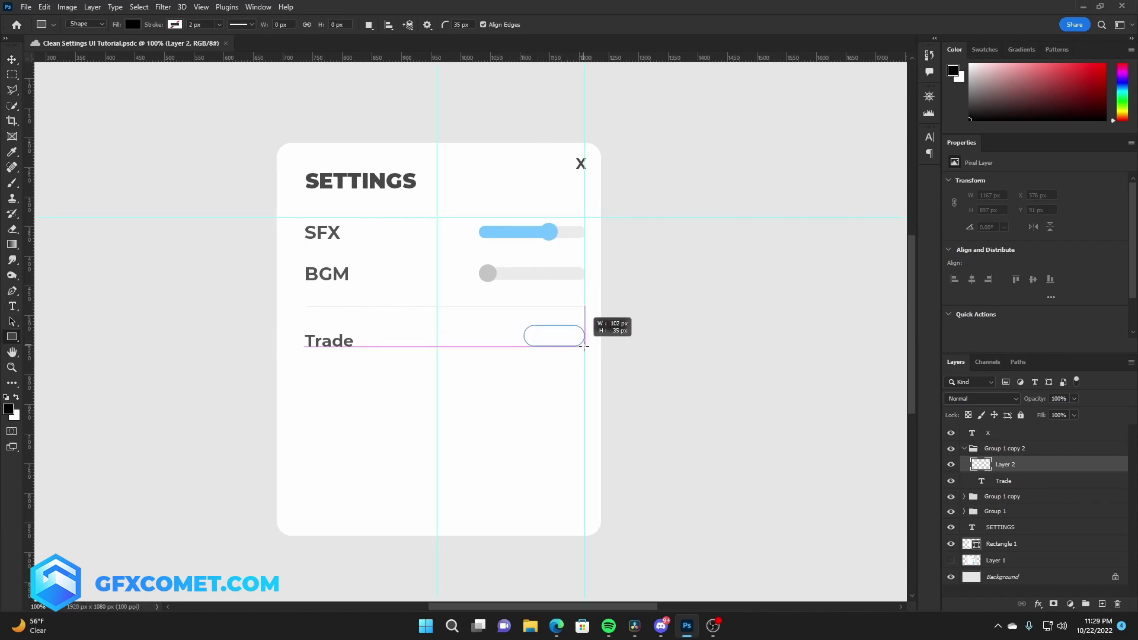
{"action": "key", "text": "ctrl+semicolon"}
Align the pill with the Trade label and fill it light blue
{"action": "key", "text": "v"}
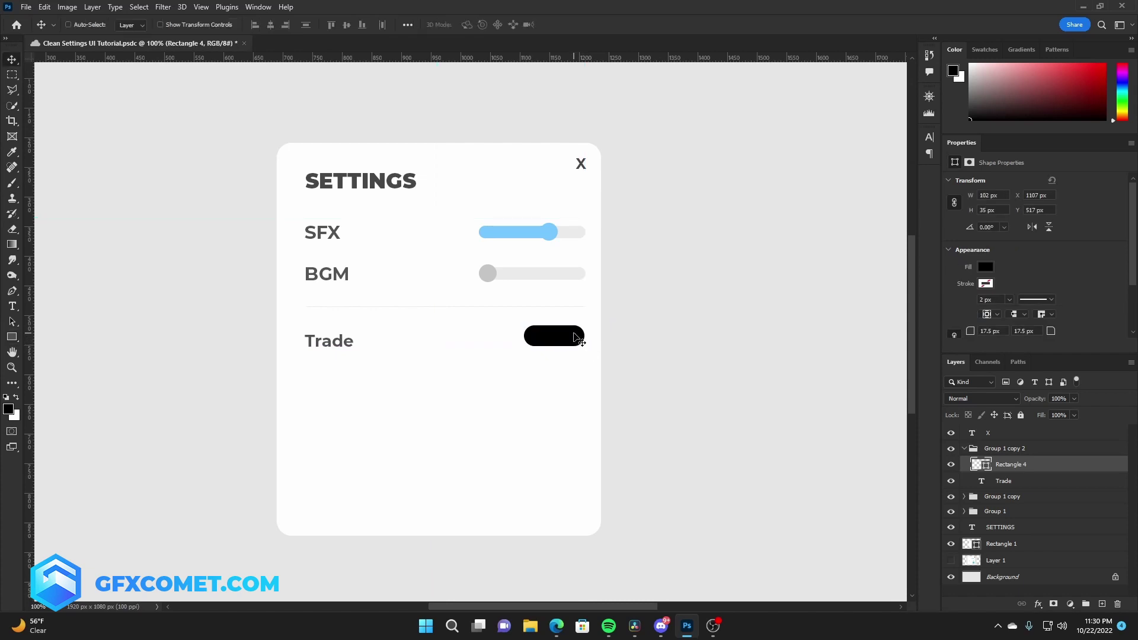
{"action": "left_click_drag", "start_coordinate": [574, 336], "coordinate": [575, 340]}
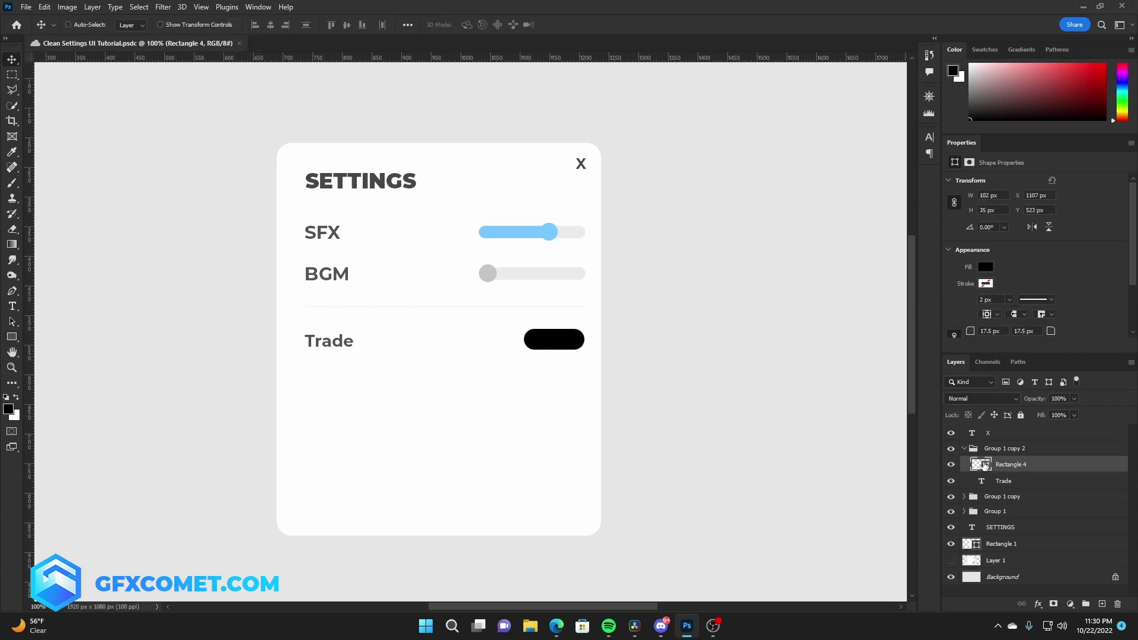
{"action": "double_click", "coordinate": [984, 467]}
{"action": "left_click", "coordinate": [536, 232]}
{"action": "left_click", "coordinate": [951, 365]}
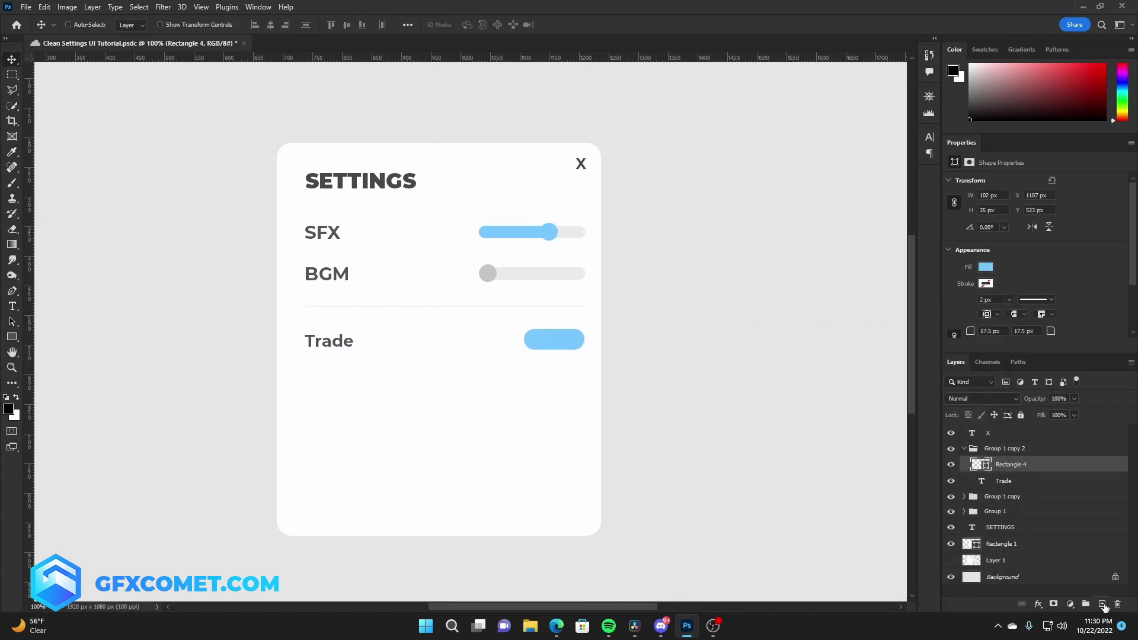
Draw a white 26 px circle knob on a new layer at the pill's right end
{"action": "left_click", "coordinate": [1104, 604]}
{"action": "key", "text": "u"}
{"action": "key", "text": "x"}
{"action": "left_click_drag", "start_coordinate": [568, 348], "coordinate": [583, 333]}
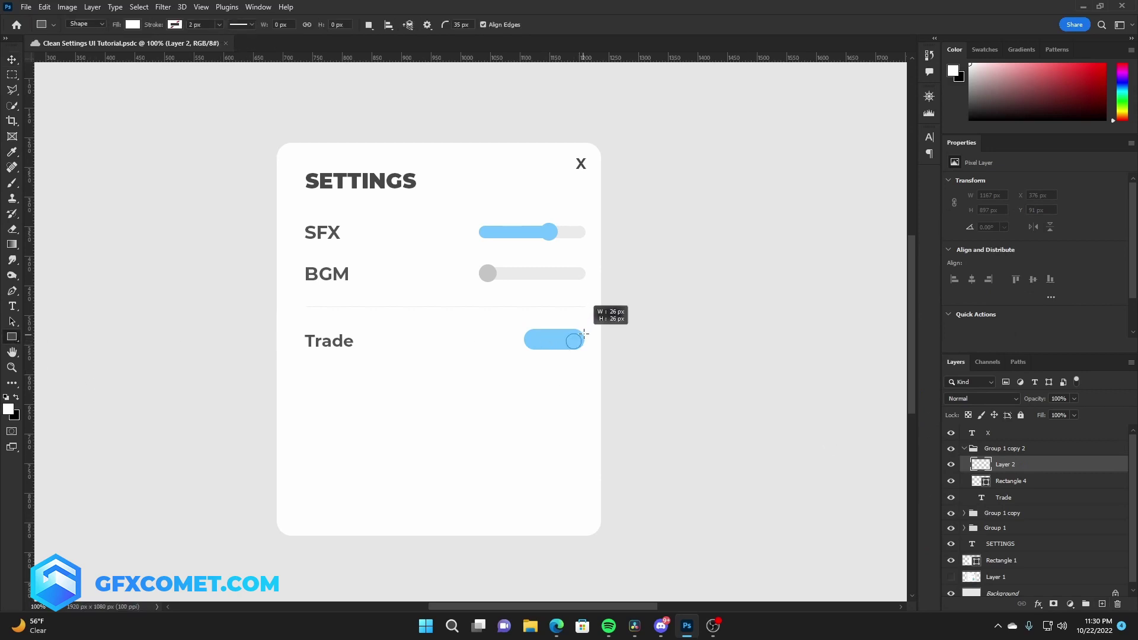
{"action": "key", "text": "v"}
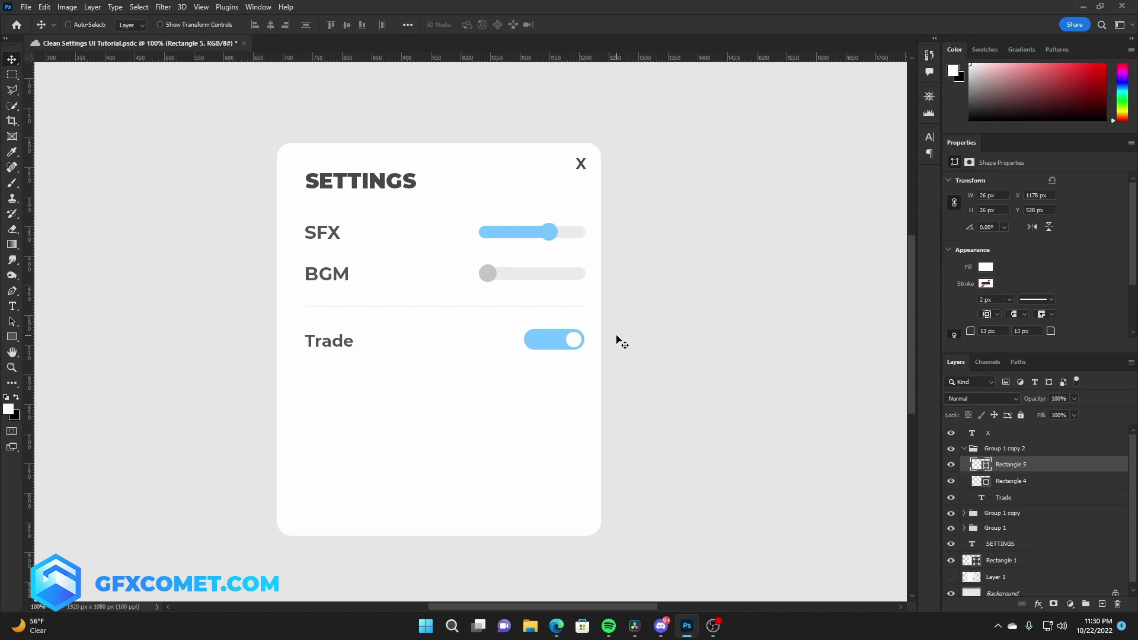
Duplicate the Trade row 66 px lower and relabel it 'Pets Visible'
{"action": "left_click", "coordinate": [963, 448]}
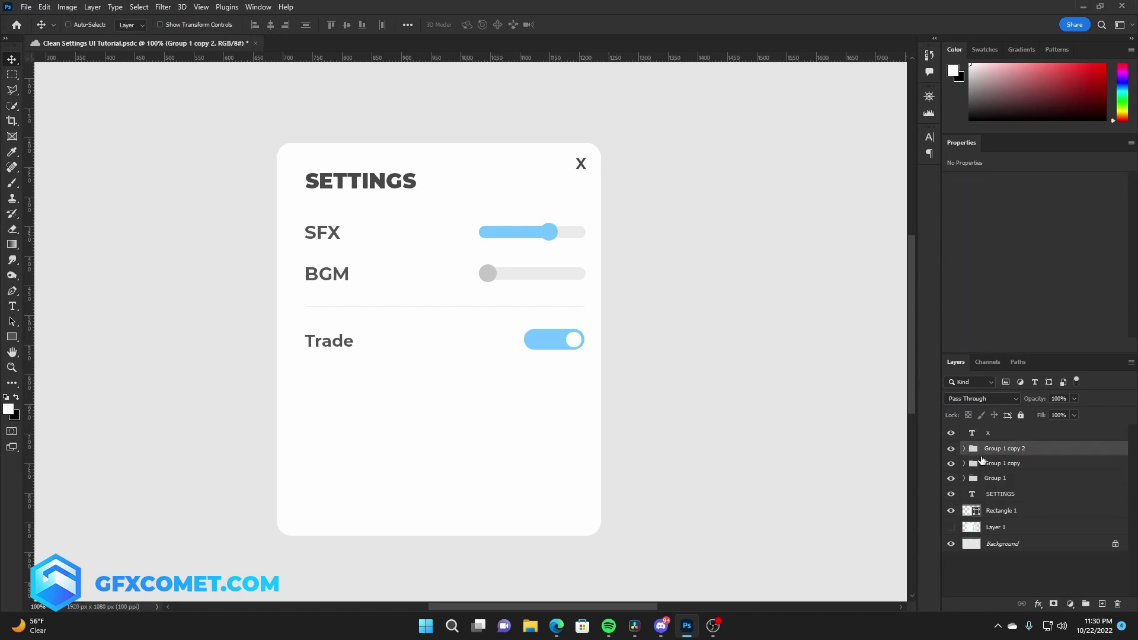
{"action": "left_click_drag", "start_coordinate": [590, 353], "coordinate": [417, 386]}
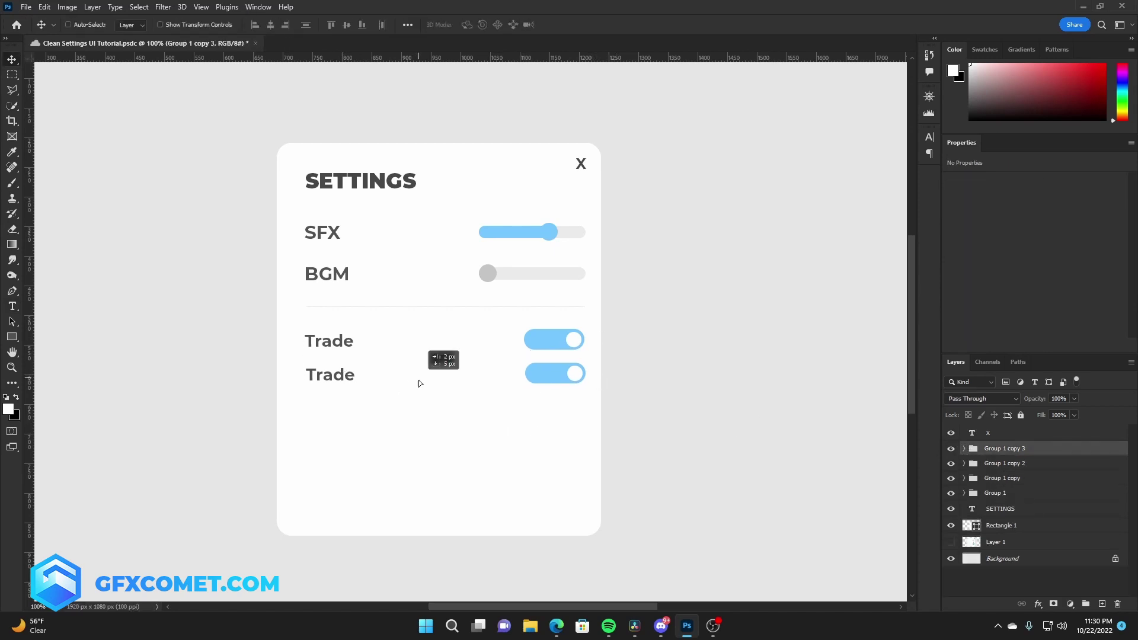
{"action": "key", "text": "t"}
{"action": "double_click", "coordinate": [326, 380]}
{"action": "type", "text": "Pets visible"}
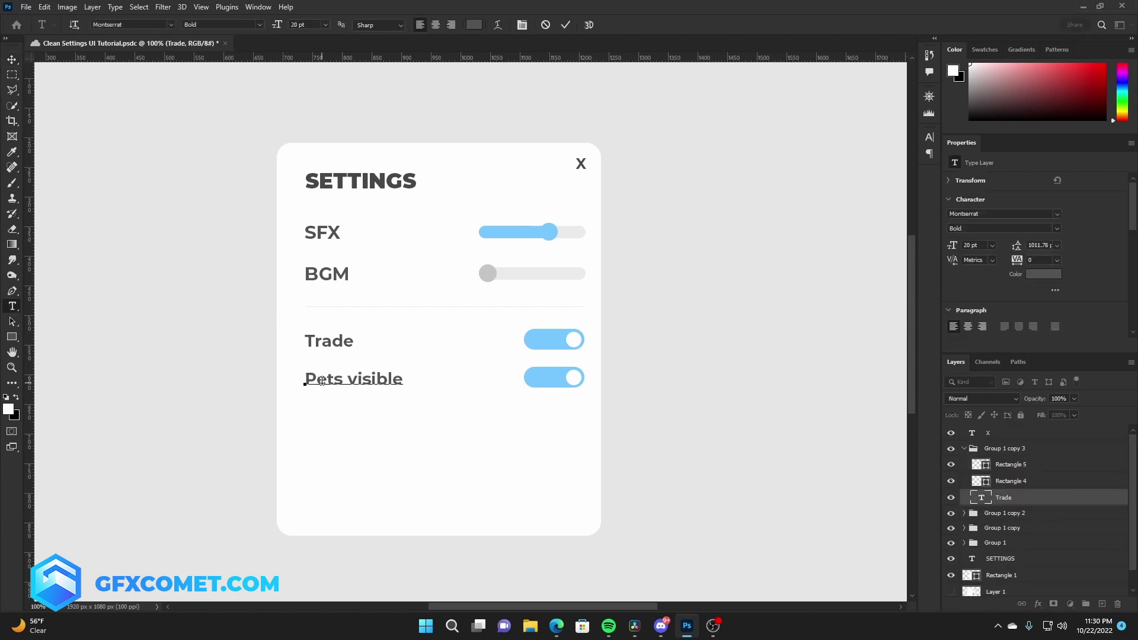
{"action": "key", "text": "ctrl+a"}
{"action": "type", "text": "Pets CV"}
{"action": "type", "text": "isiblev"}
{"action": "left_click", "coordinate": [1010, 463]}
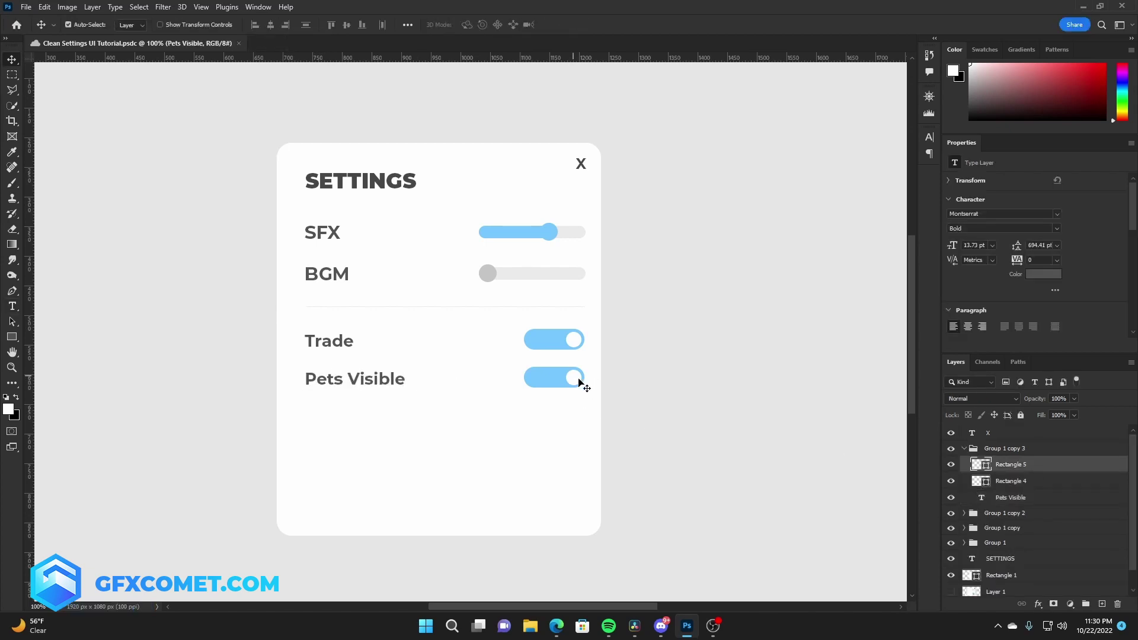
Slide the Pets Visible knob to the left and make the track and knob light grey
{"action": "left_click_drag", "start_coordinate": [573, 377], "coordinate": [539, 377]}
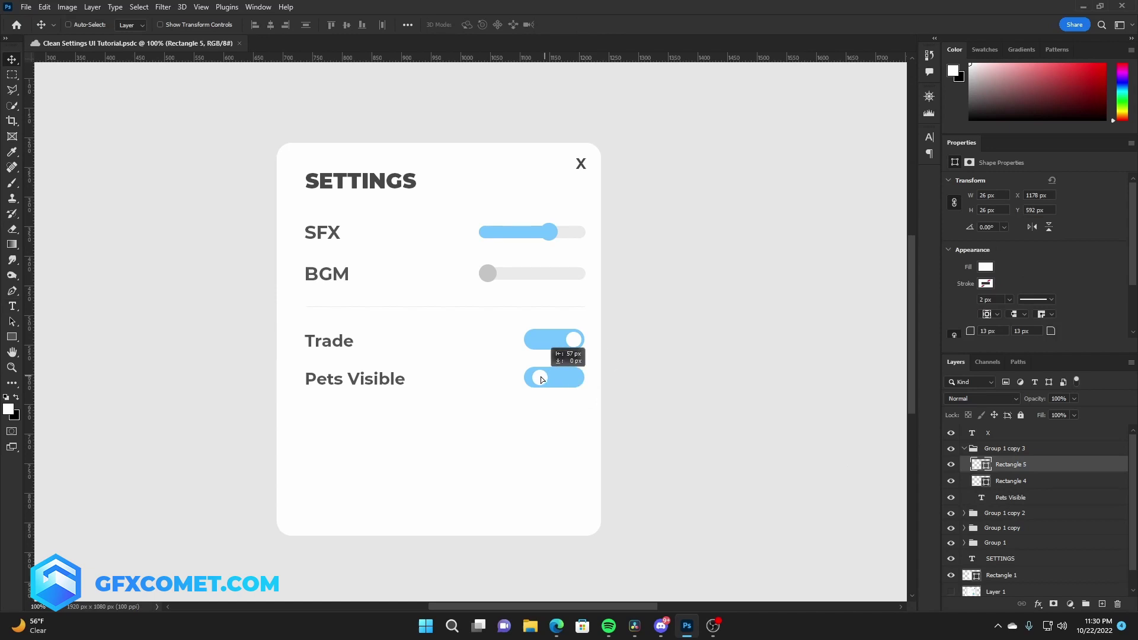
{"action": "left_click", "coordinate": [579, 381], "text": "ctrl"}
{"action": "left_click", "coordinate": [560, 270]}
{"action": "left_click", "coordinate": [956, 366]}
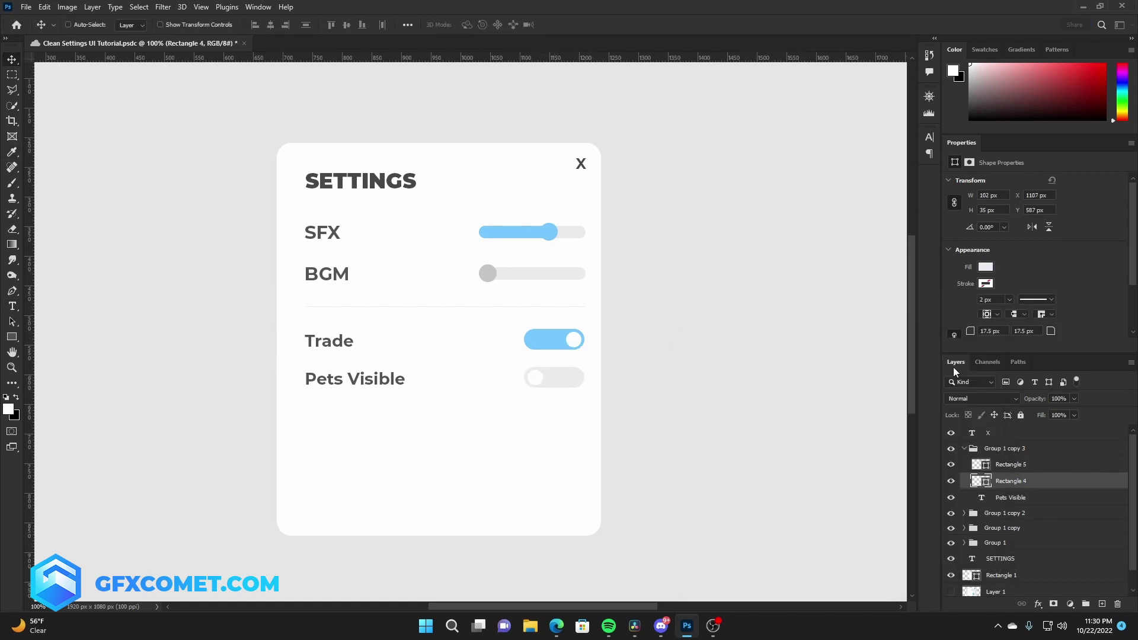
{"action": "left_click", "coordinate": [536, 381], "text": "ctrl"}
{"action": "type", "text": "c5c5c5"}
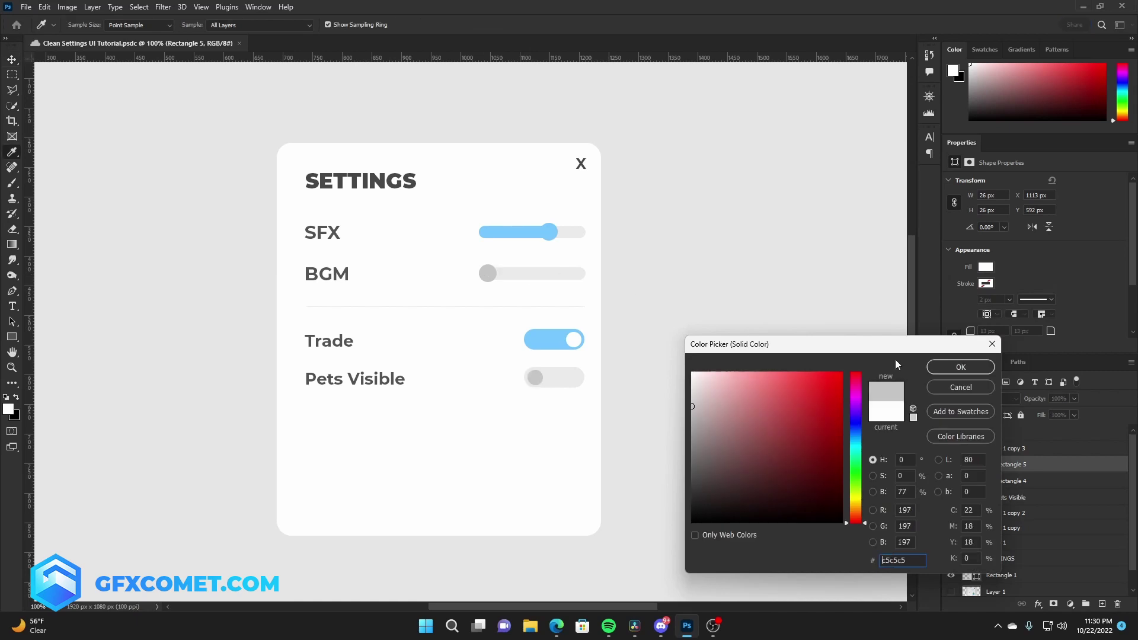
Confirm the grey knob colour and shorten the card background shape from the bottom
{"action": "left_click", "coordinate": [961, 367]}
{"action": "left_click", "coordinate": [533, 457], "text": "ctrl"}
{"action": "key", "text": "ctrl+t"}
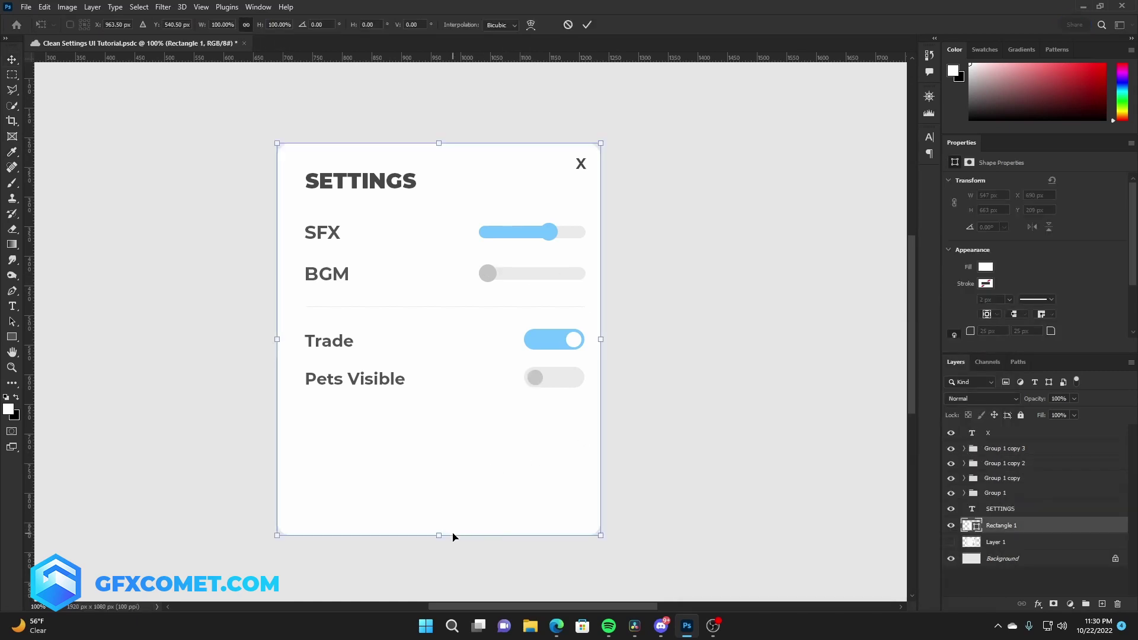
{"action": "left_click_drag", "start_coordinate": [452, 535], "coordinate": [458, 433]}
{"action": "key", "text": "Return"}
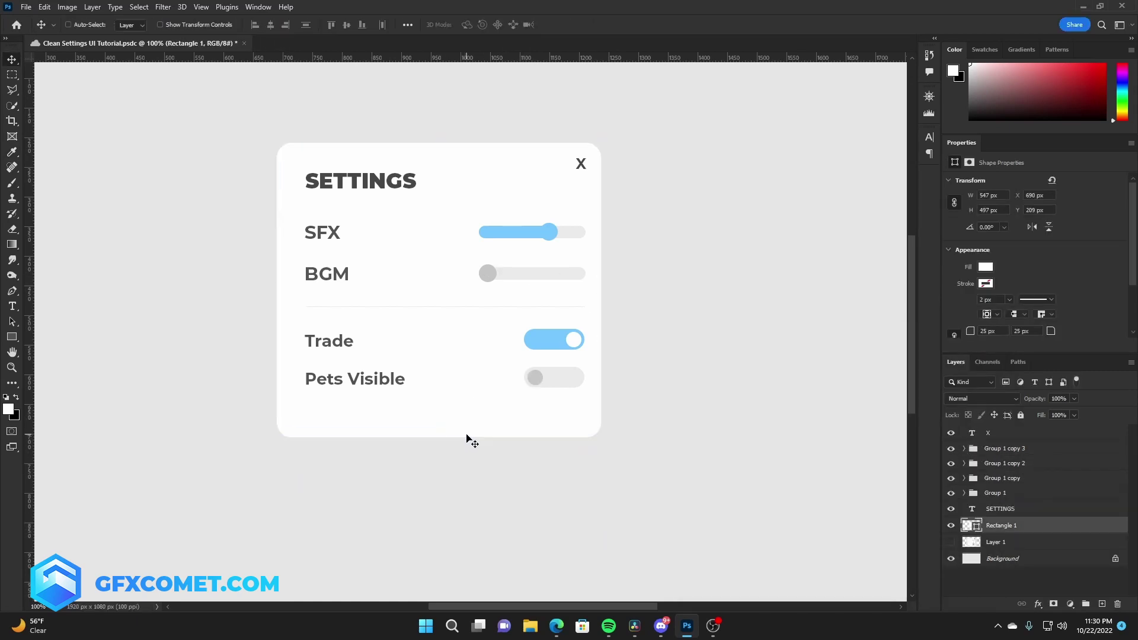
{"action": "key", "text": "ctrl+minus"}
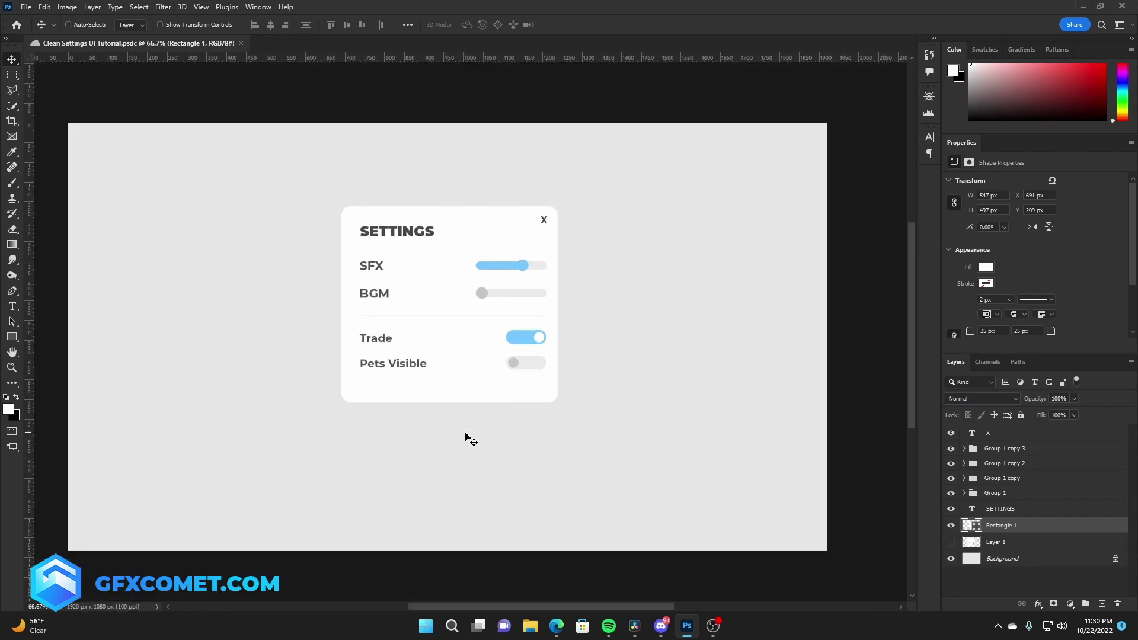
Duplicate the card shape, fill the copy black, and offset it slightly below the card
{"action": "left_click_drag", "start_coordinate": [1017, 530], "coordinate": [1017, 539]}
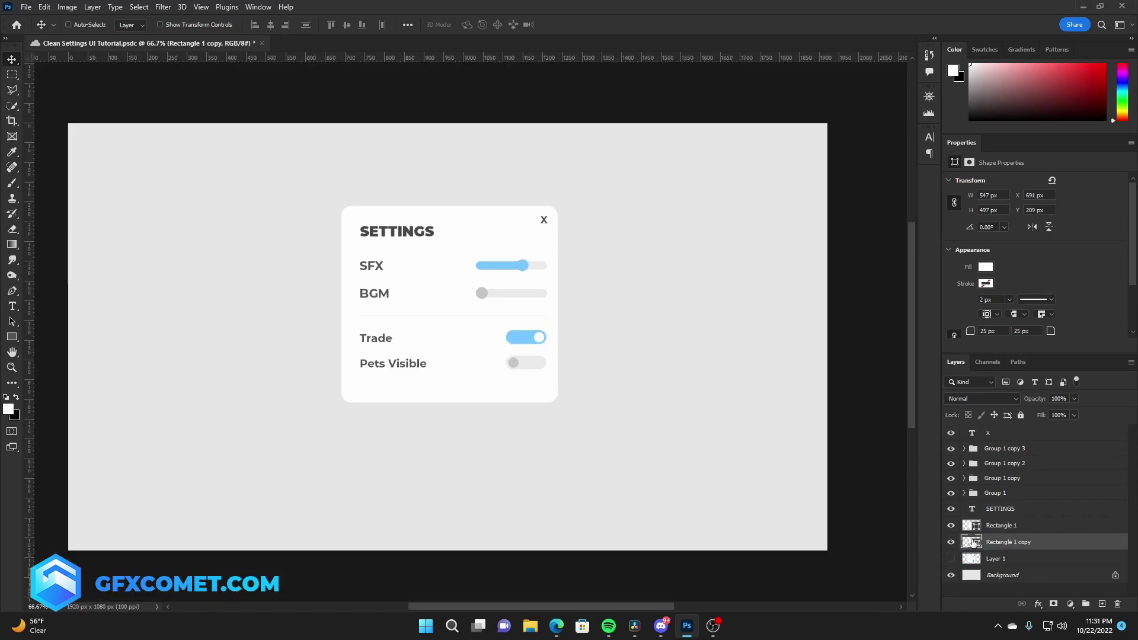
{"action": "double_click", "coordinate": [971, 542]}
{"action": "left_click", "coordinate": [771, 519]}
{"action": "left_click", "coordinate": [964, 364]}
{"action": "left_click_drag", "start_coordinate": [460, 307], "coordinate": [460, 321]}
Gaussian-blur the black copy by 30.4 px at 15% opacity, then move the whole card down
{"action": "left_click", "coordinate": [163, 6]}
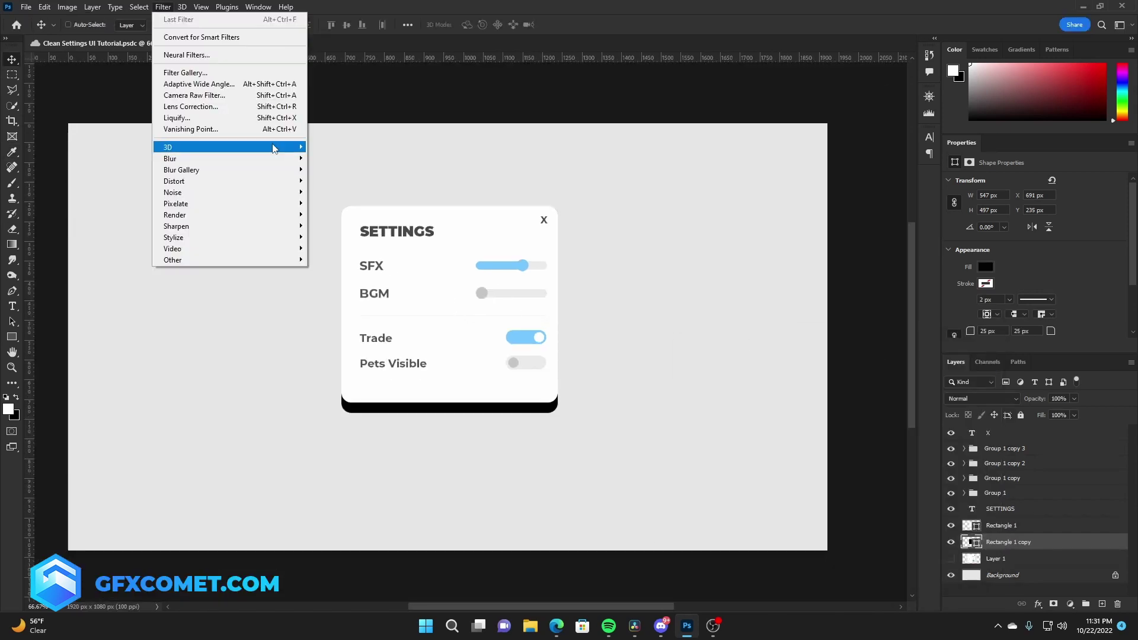
{"action": "left_click", "coordinate": [335, 200]}
{"action": "left_click", "coordinate": [652, 231]}
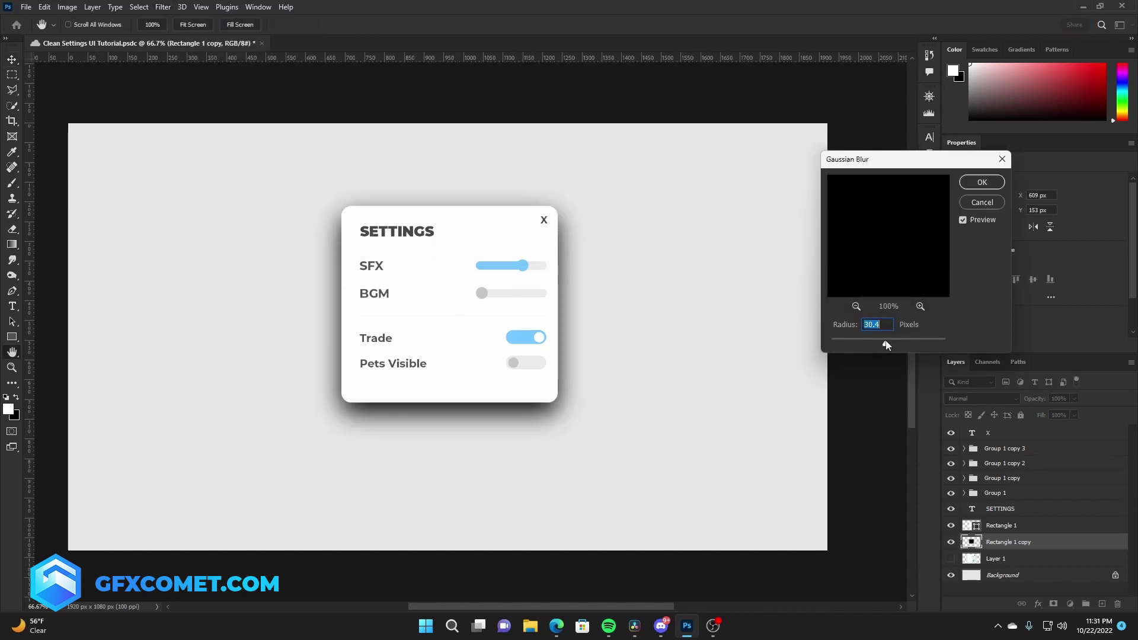
{"action": "left_click_drag", "start_coordinate": [888, 343], "coordinate": [893, 345]}
{"action": "left_click", "coordinate": [981, 183]}
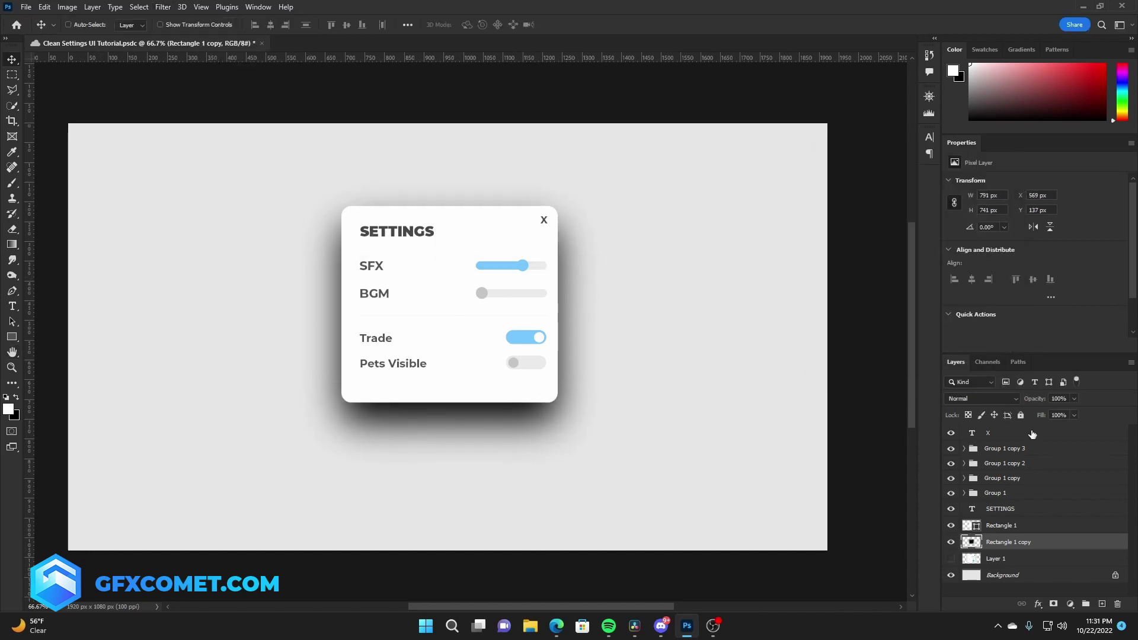
{"action": "left_click_drag", "start_coordinate": [1034, 399], "coordinate": [986, 401]}
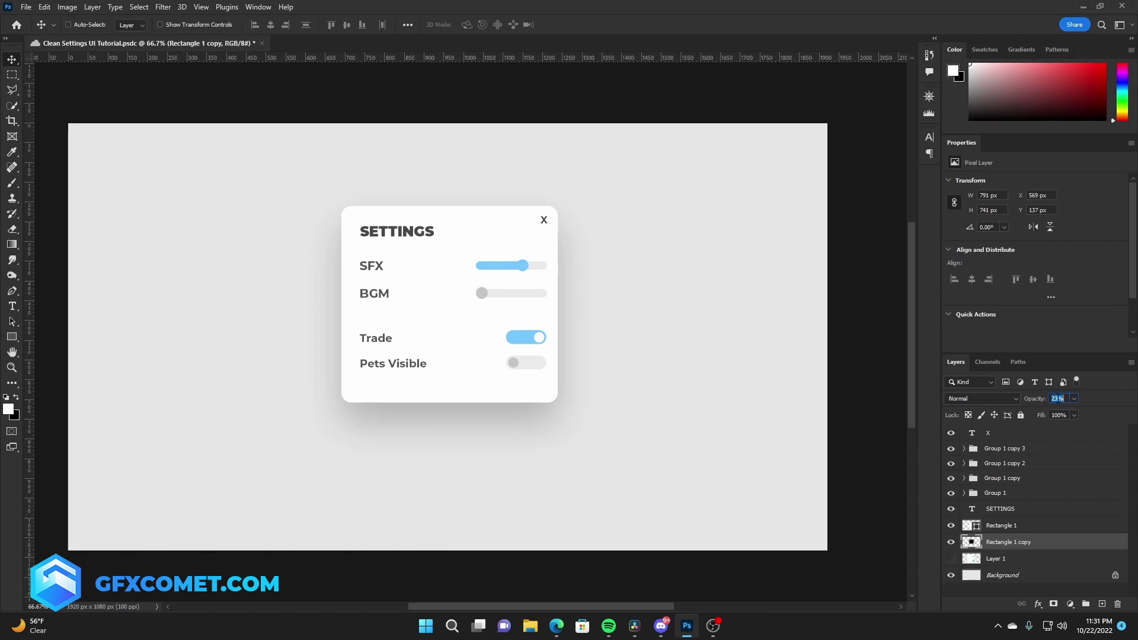
{"action": "type", "text": "15"}
{"action": "key", "text": "Return"}
{"action": "left_click", "coordinate": [1001, 433], "text": "shift"}
{"action": "left_click_drag", "start_coordinate": [572, 342], "coordinate": [573, 373]}
Duplicate the background and give it a pale blue #ebf7fb Color Overlay
{"action": "left_click", "coordinate": [1001, 574]}
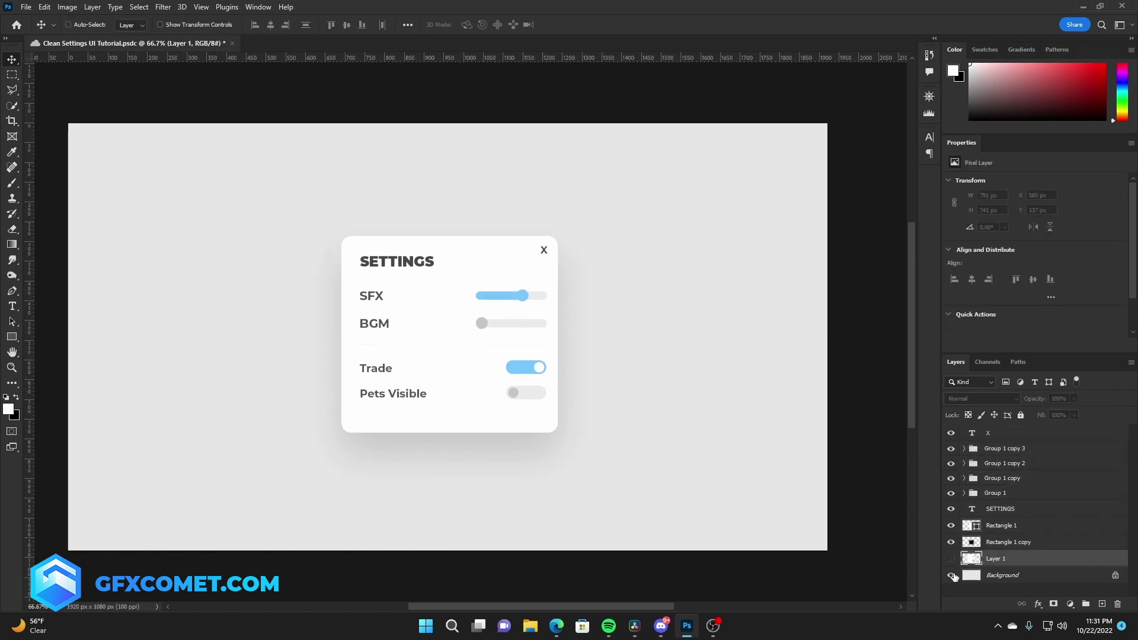
{"action": "key", "text": "ctrl+j"}
{"action": "double_click", "coordinate": [1054, 574]}
{"action": "left_click", "coordinate": [672, 429]}
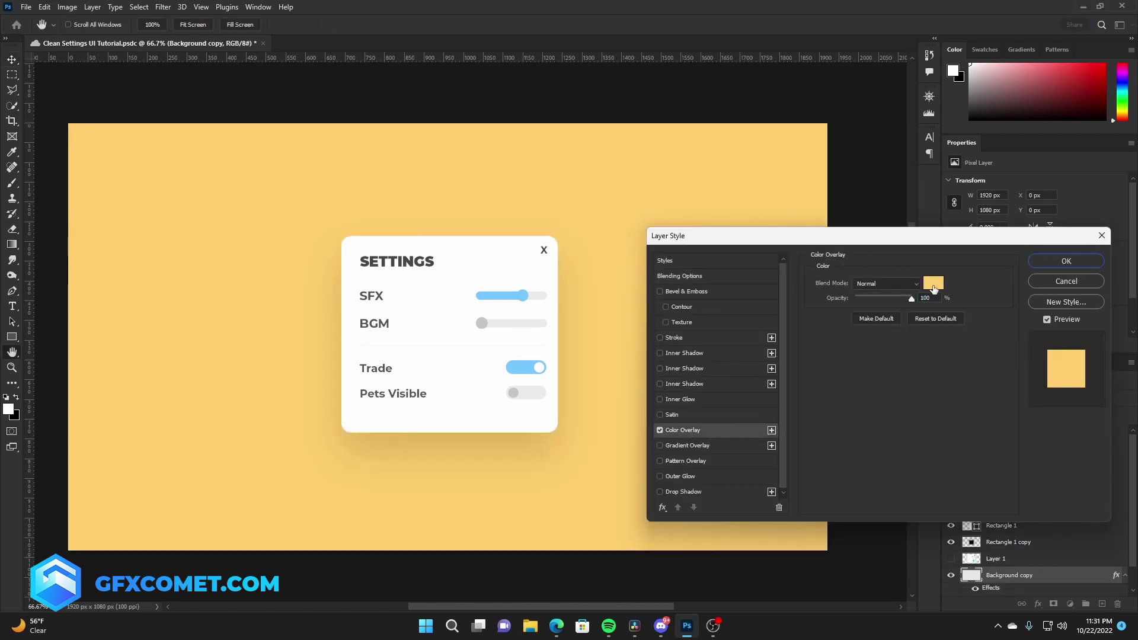
{"action": "left_click", "coordinate": [933, 283]}
{"action": "type", "text": "ffffff"}
{"action": "type", "text": "ebf7fb"}
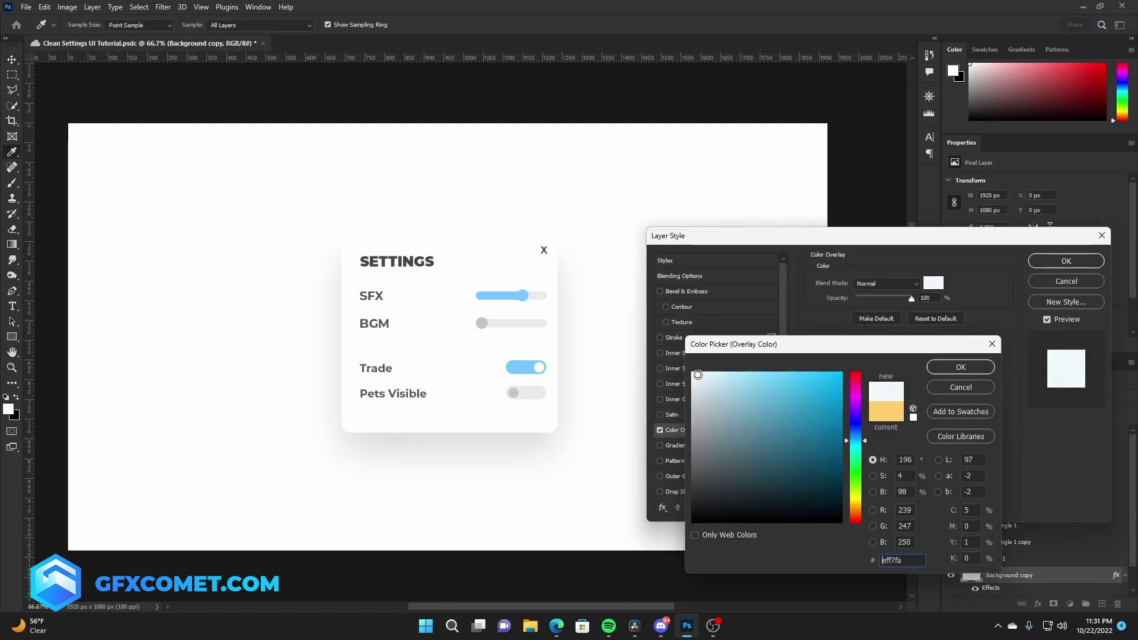
{"action": "left_click", "coordinate": [974, 368]}
{"action": "left_click", "coordinate": [1076, 261]}
Paint faint black shading at 15% opacity across the lower card on a clipped layer
{"action": "key", "text": "ctrl+shift+alt+n"}
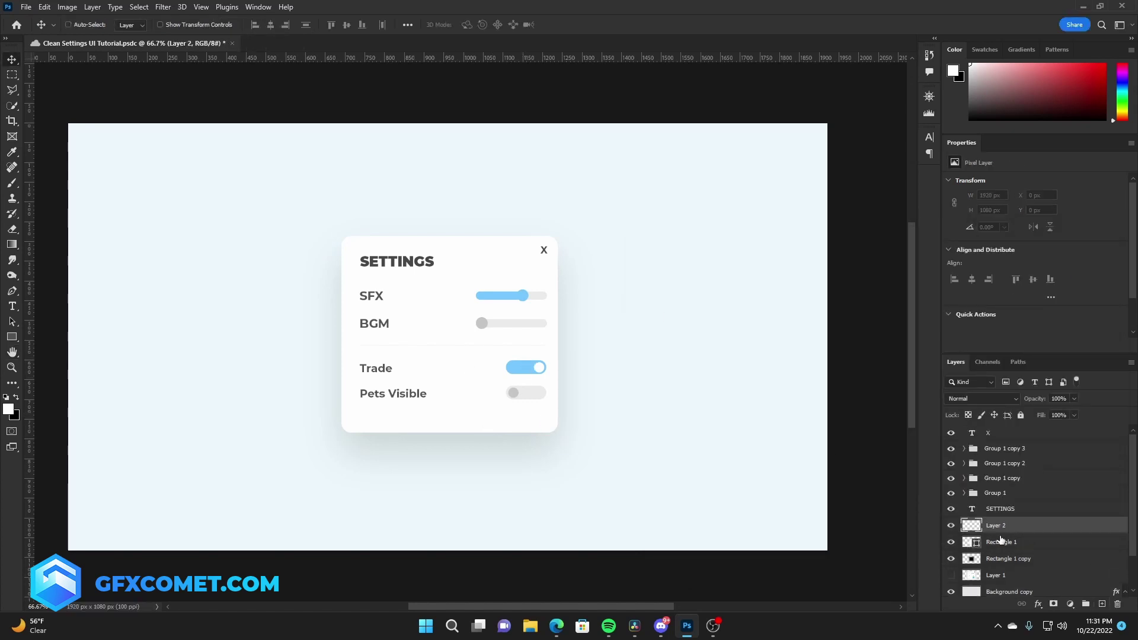
{"action": "key", "text": "ctrl+alt+g"}
{"action": "key", "text": "b"}
{"action": "key", "text": "d"}
{"action": "left_click_drag", "start_coordinate": [279, 457], "coordinate": [646, 495]}
{"action": "type", "text": "v"}
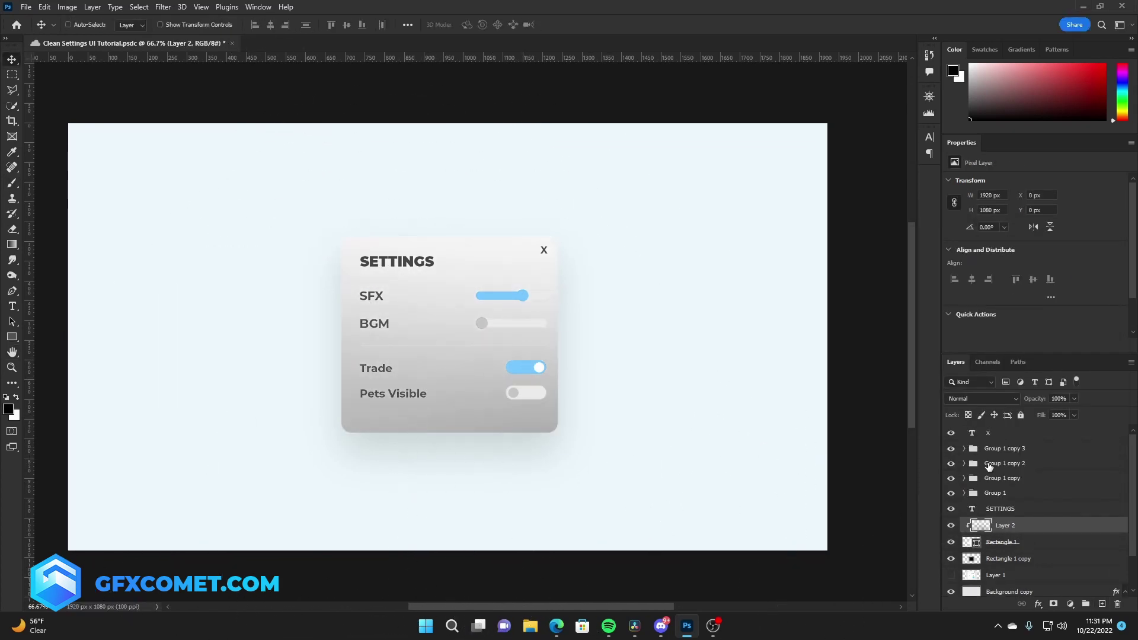
{"action": "type", "text": "5"}
{"action": "key", "text": "Return"}
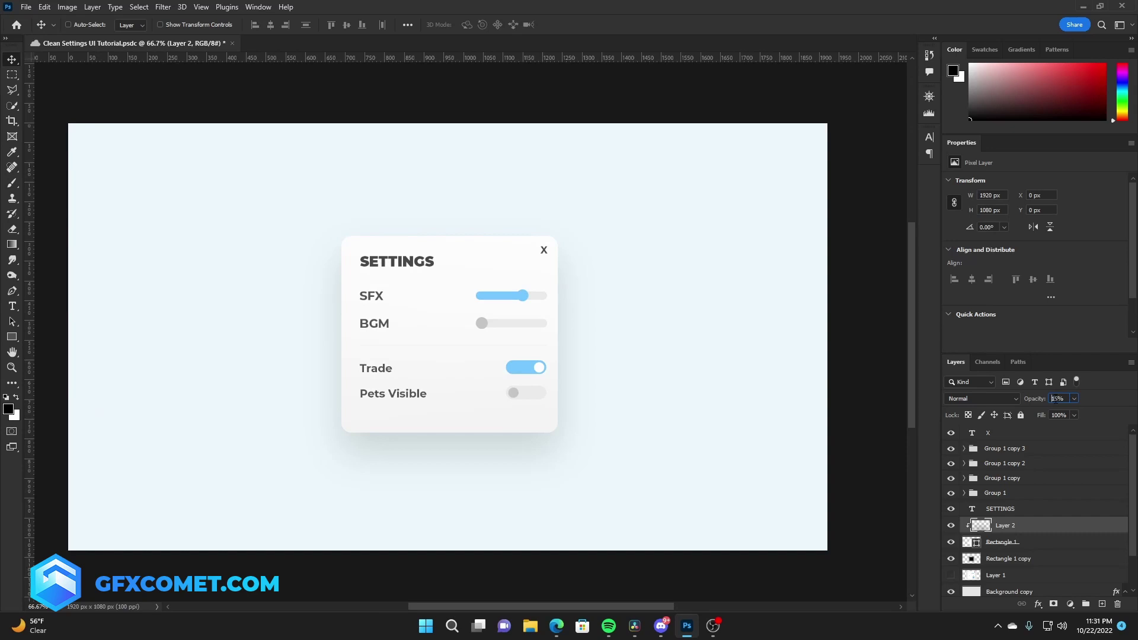
Give the card a 5 px outside stroke in near-white #f2f2f2
{"action": "double_click", "coordinate": [1046, 544]}
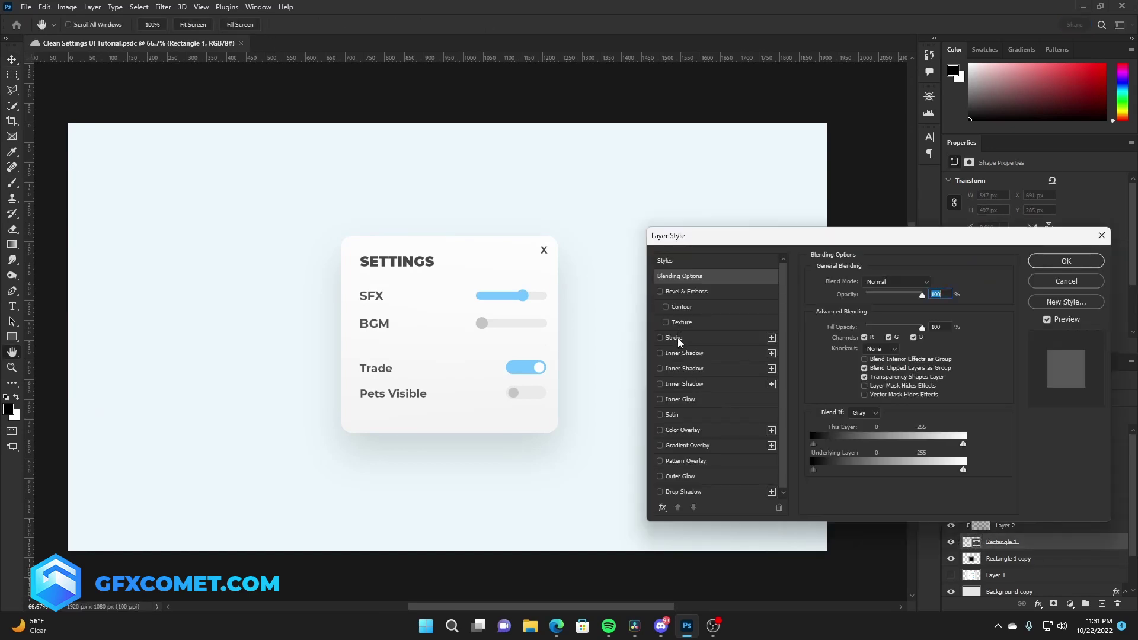
{"action": "left_click", "coordinate": [675, 337]}
{"action": "left_click", "coordinate": [839, 367]}
{"action": "type", "text": "ffffff"}
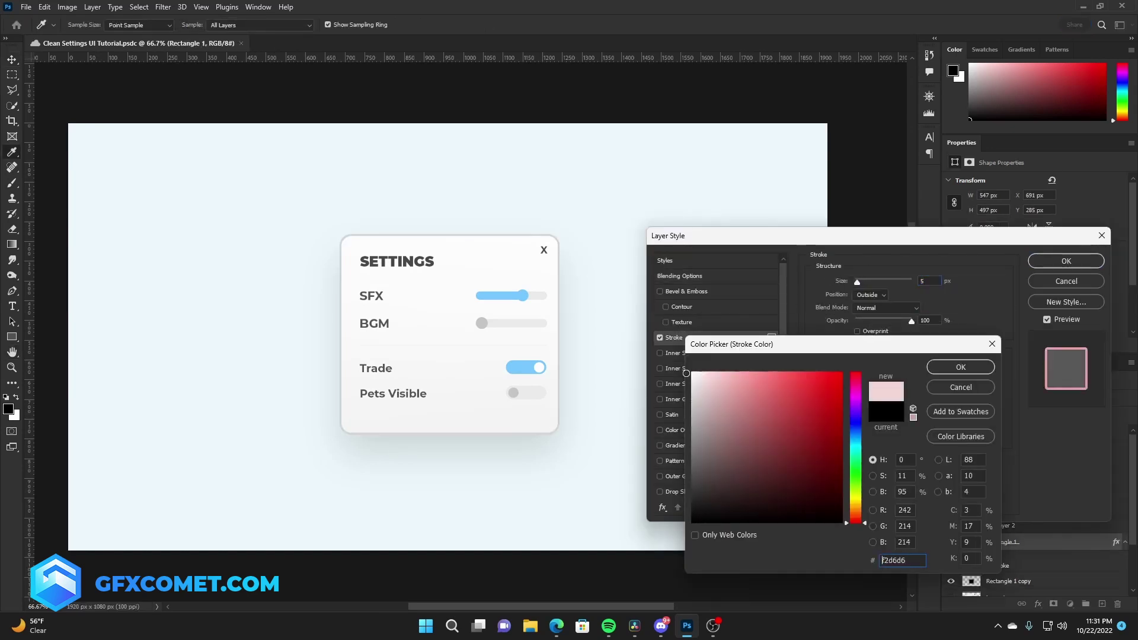
{"action": "type", "text": "3e3e3e"}
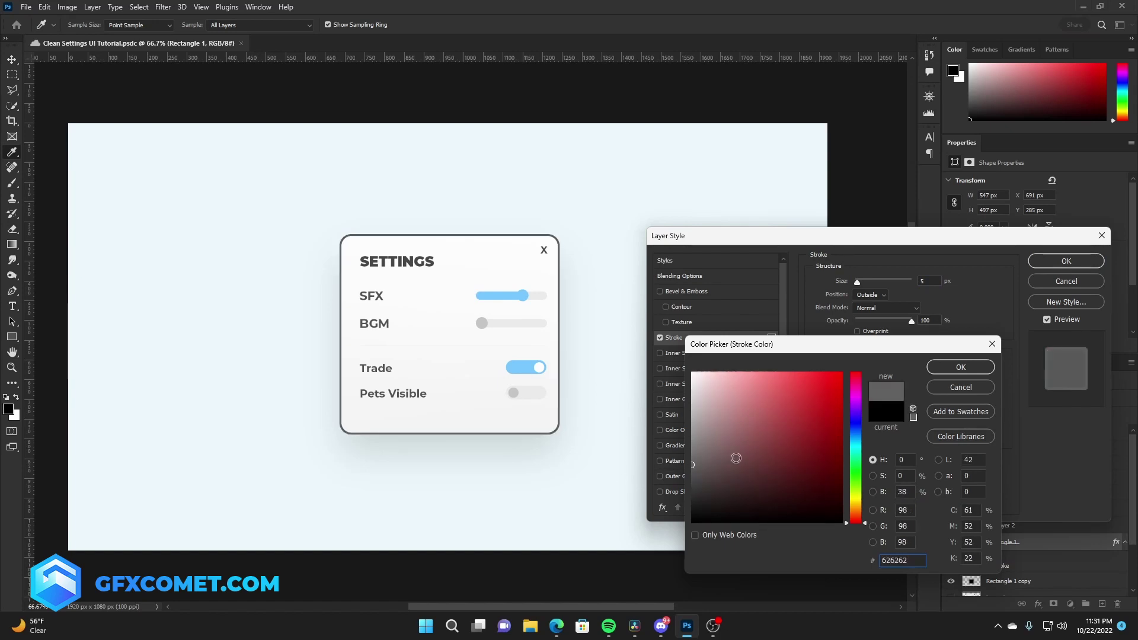
{"action": "mouse_move", "coordinate": [736, 457]}
{"action": "left_mouse_down"}
{"action": "mouse_move", "coordinate": [692, 372]}
{"action": "mouse_move", "coordinate": [693, 383]}
{"action": "left_mouse_up"}
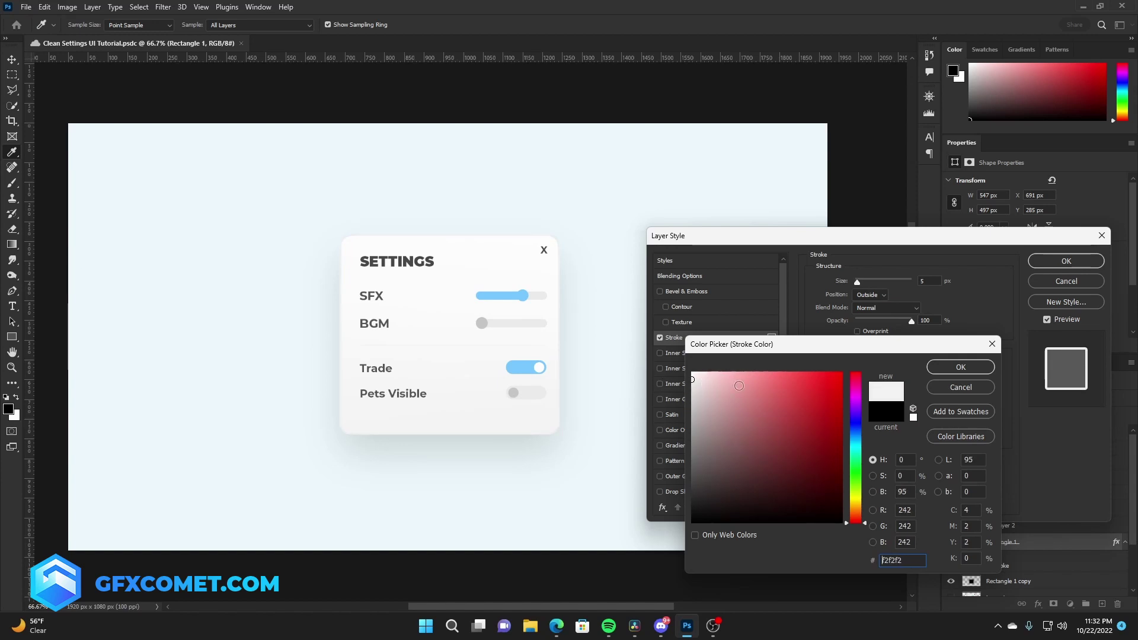
{"action": "left_click", "coordinate": [954, 367]}
{"action": "left_click", "coordinate": [1065, 261]}
{"action": "key", "text": "ctrl+1"}
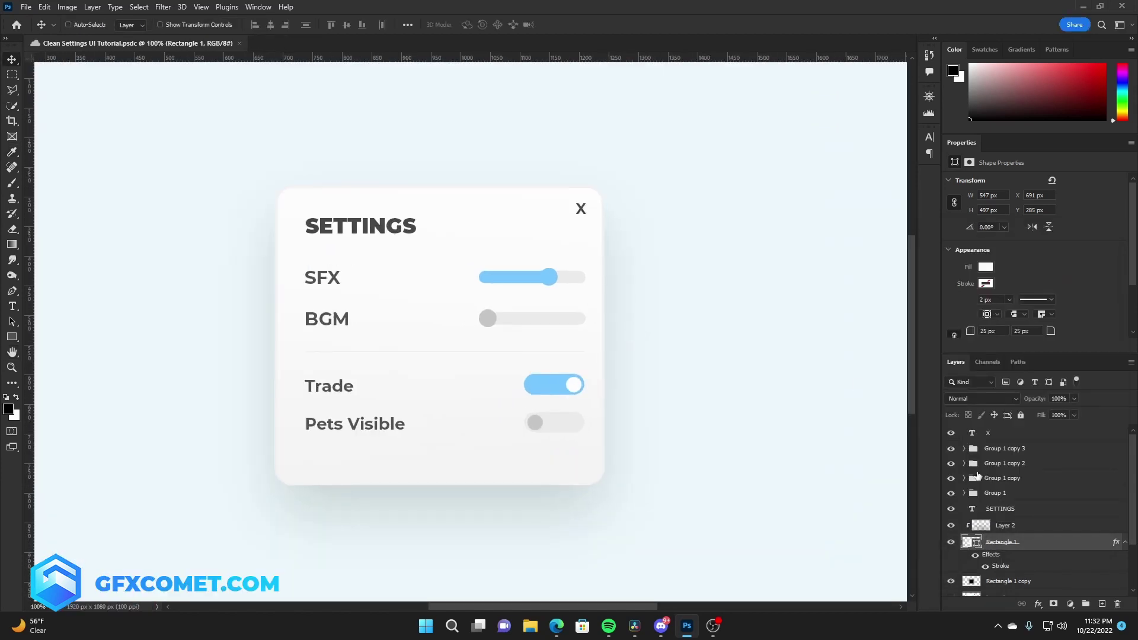
Duplicate the SFX slider fill and knob shapes out of the group and merge them
{"action": "left_click", "coordinate": [580, 283], "text": "ctrl"}
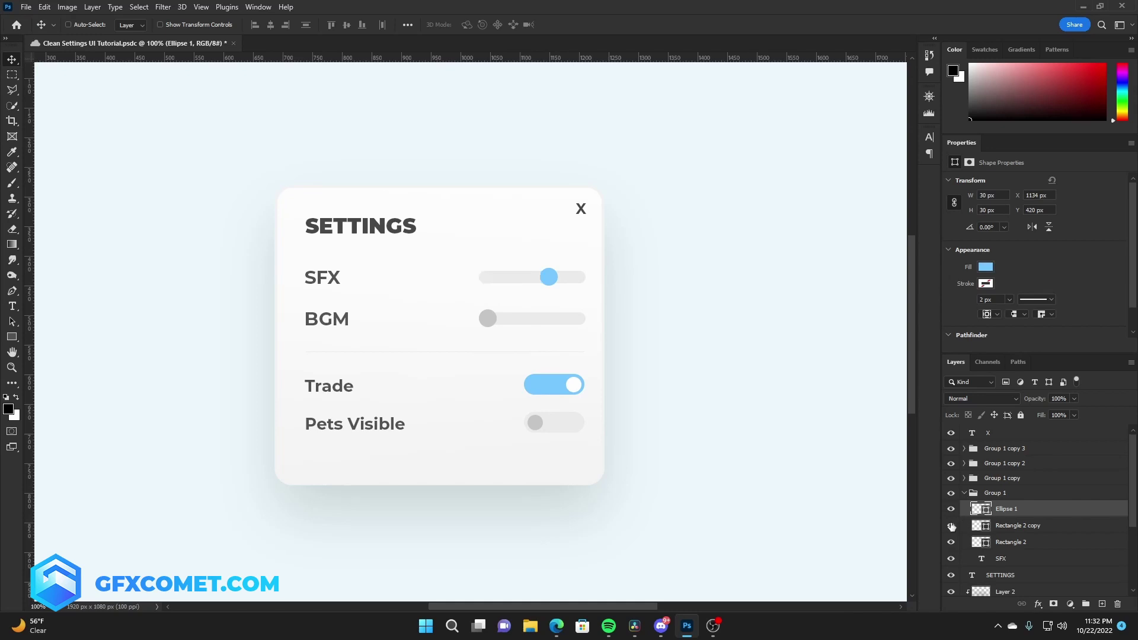
{"action": "left_click", "coordinate": [1015, 511], "text": "ctrl"}
{"action": "left_click_drag", "start_coordinate": [1015, 511], "coordinate": [1025, 485]}
{"action": "key", "text": "ctrl+e"}
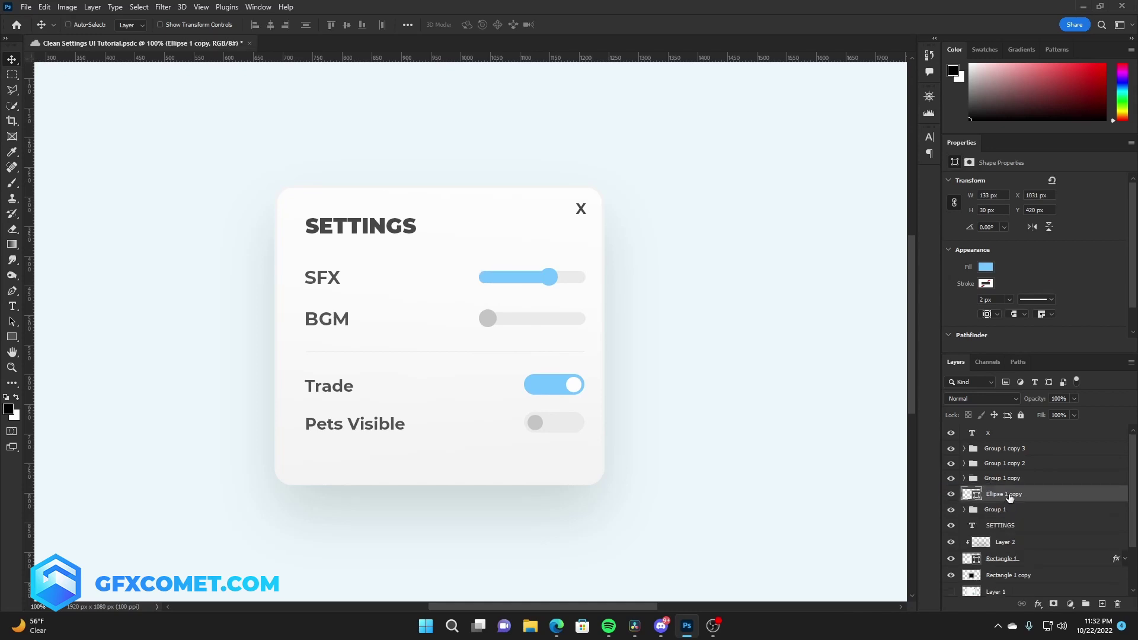
Rasterize and Gaussian-blur the merged copy into a faint, lower-opacity glow
{"action": "left_click", "coordinate": [163, 7]}
{"action": "mouse_move", "coordinate": [228, 158]}
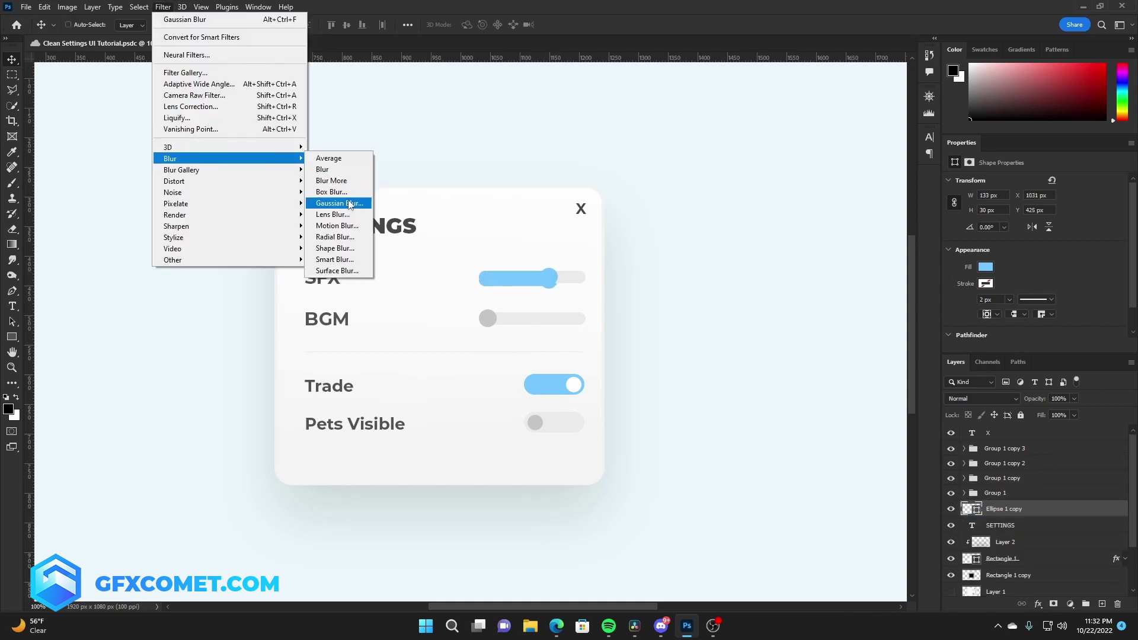
{"action": "left_click", "coordinate": [342, 206]}
{"action": "left_click", "coordinate": [654, 231]}
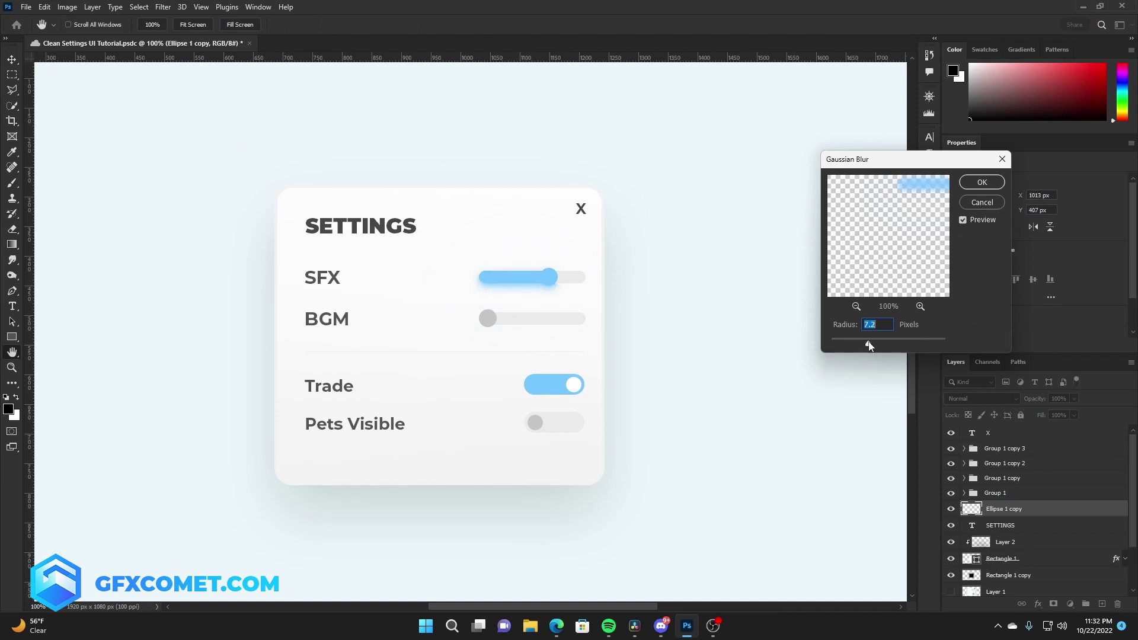
{"action": "key", "text": "Return"}
{"action": "type", "text": "25"}
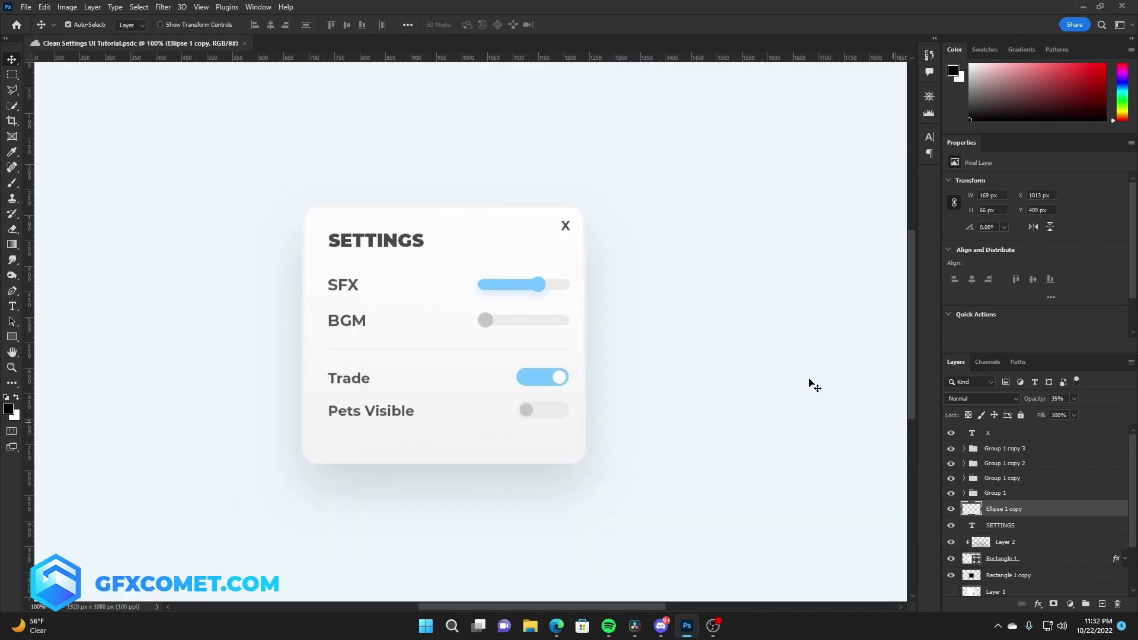
{"action": "key", "text": "ctrl+minus"}
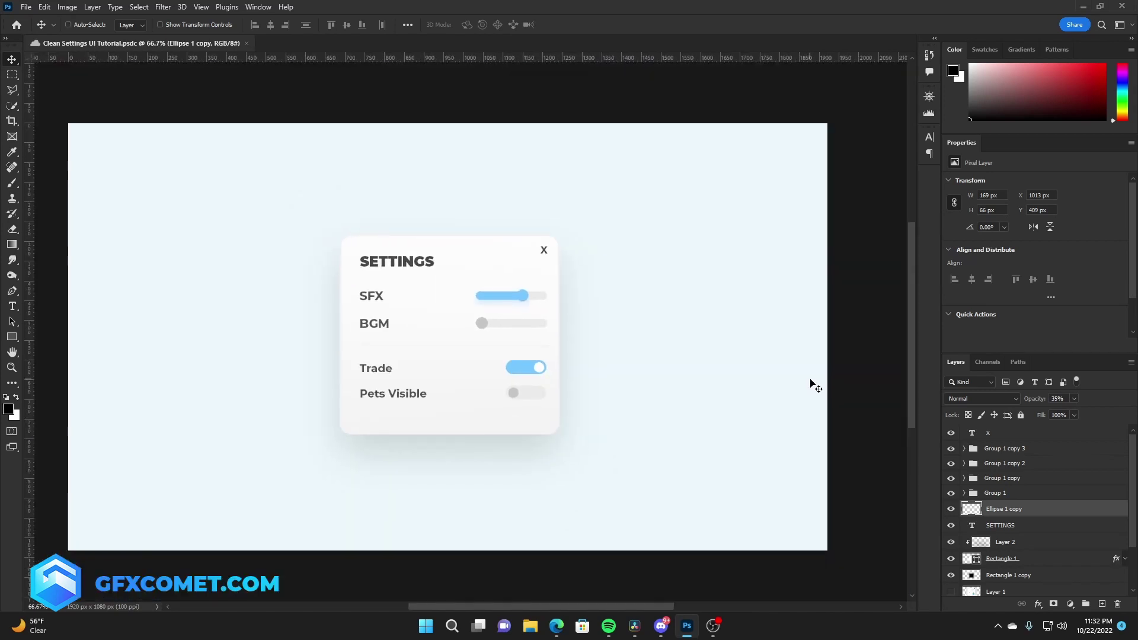
{"action": "left_click", "coordinate": [713, 626]}
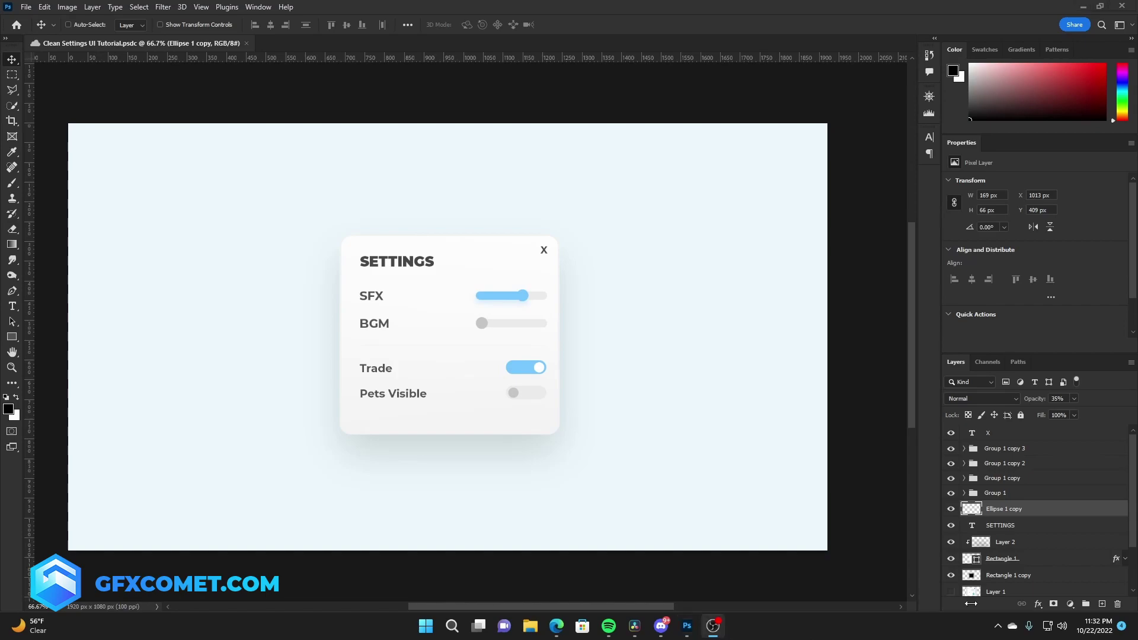